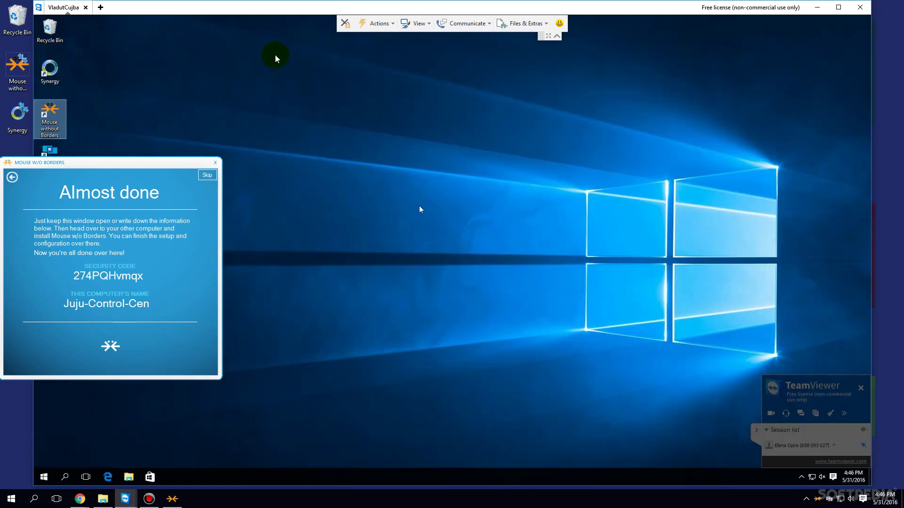
# Step: From the second PC, link to the first PC by entering its security code and computer name
pyautogui.moveTo(264, 8); pyautogui.dragTo(476, 17)
pyautogui.click(648, 320)
pyautogui.moveTo(640, 145); pyautogui.dragTo(372, 185)
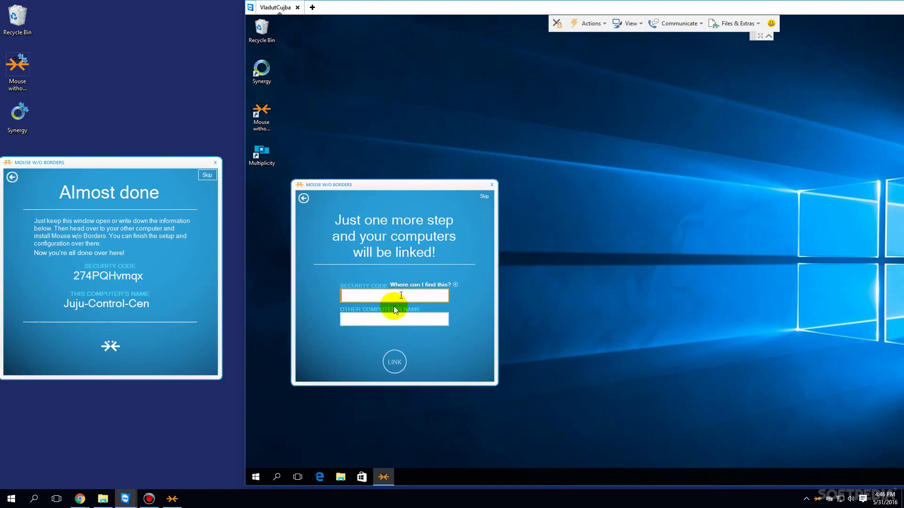
pyautogui.click(394, 321)
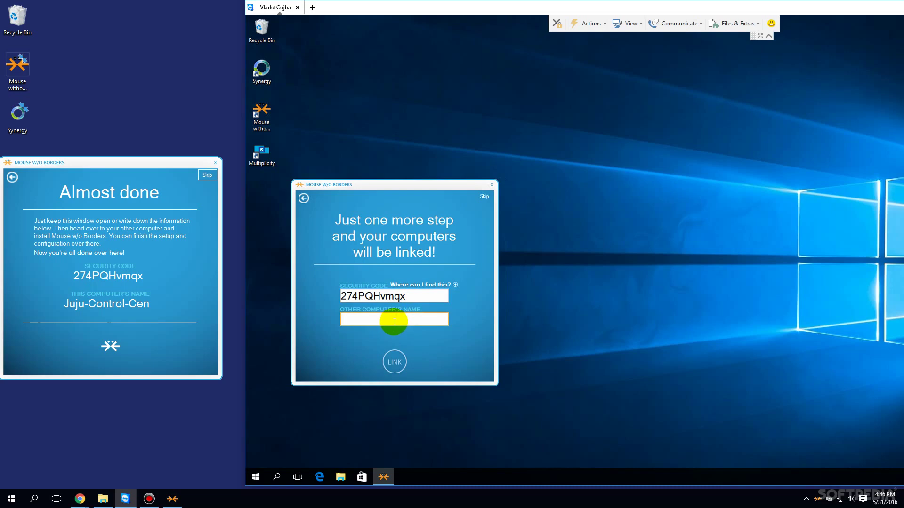
pyautogui.write('Juju-Control-Cen')
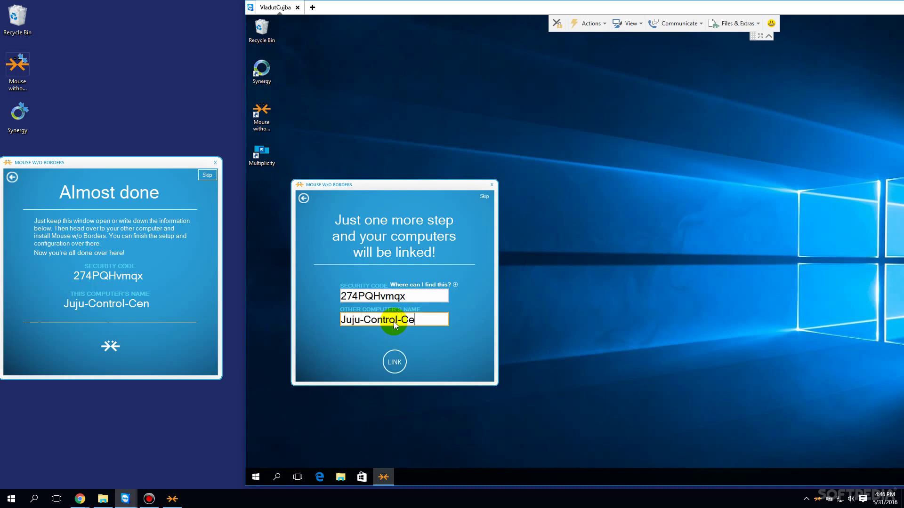
pyautogui.click(389, 364)
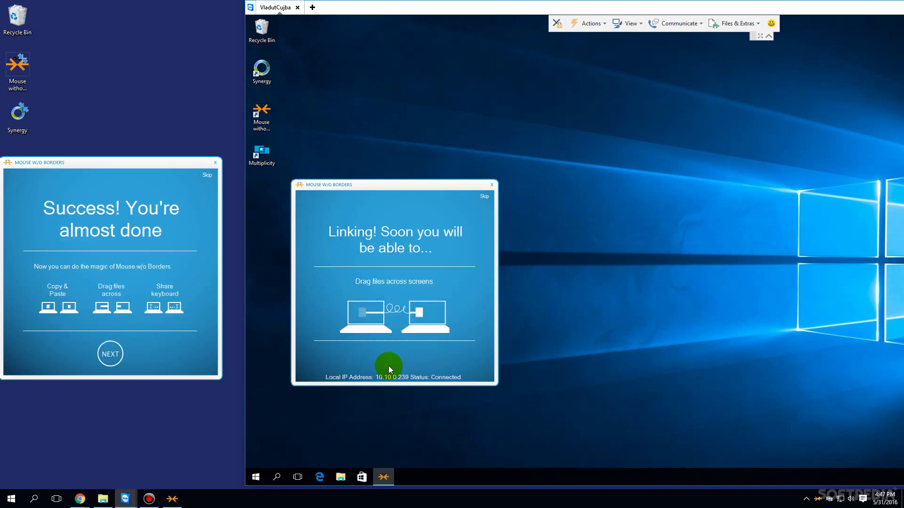
# Step: Finish the setup wizards on both PCs to reach the All Done screen
pyautogui.click(394, 366)
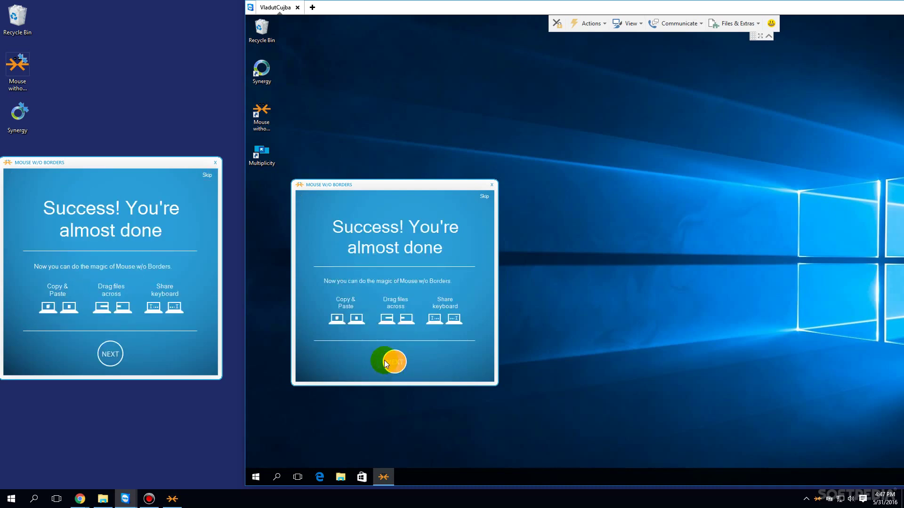
pyautogui.click(110, 354)
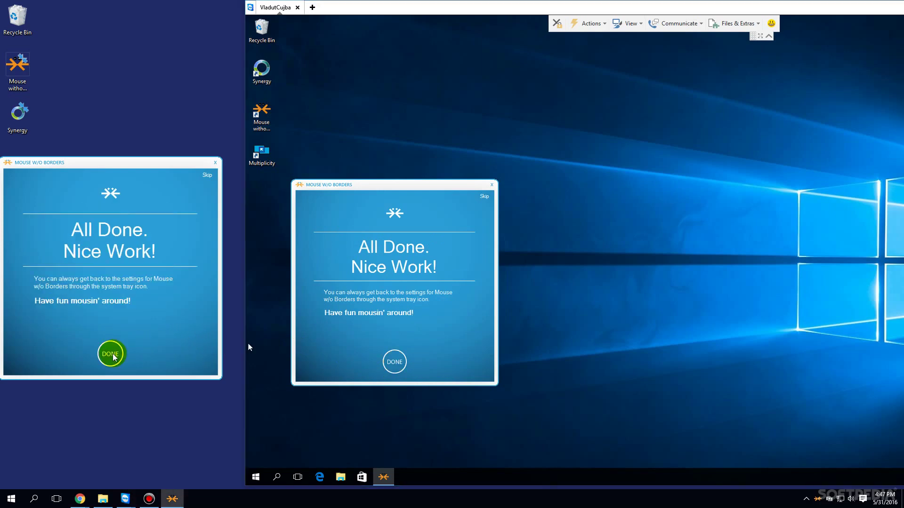
pyautogui.click(110, 354)
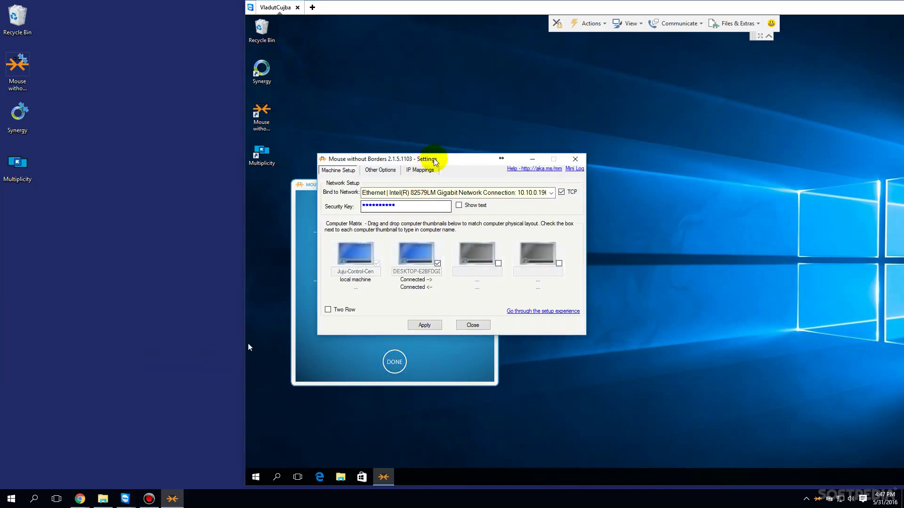
# Step: Finish the second PC's setup wizard and reposition the remote session window
pyautogui.moveTo(428, 161); pyautogui.dragTo(107, 108)
pyautogui.click(394, 361)
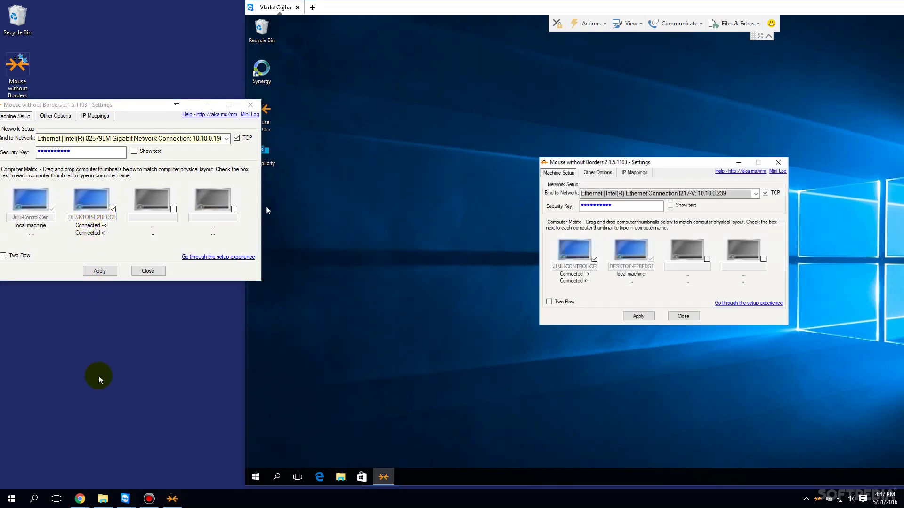
pyautogui.click(265, 5)
pyautogui.moveTo(265, 5); pyautogui.dragTo(306, 331)
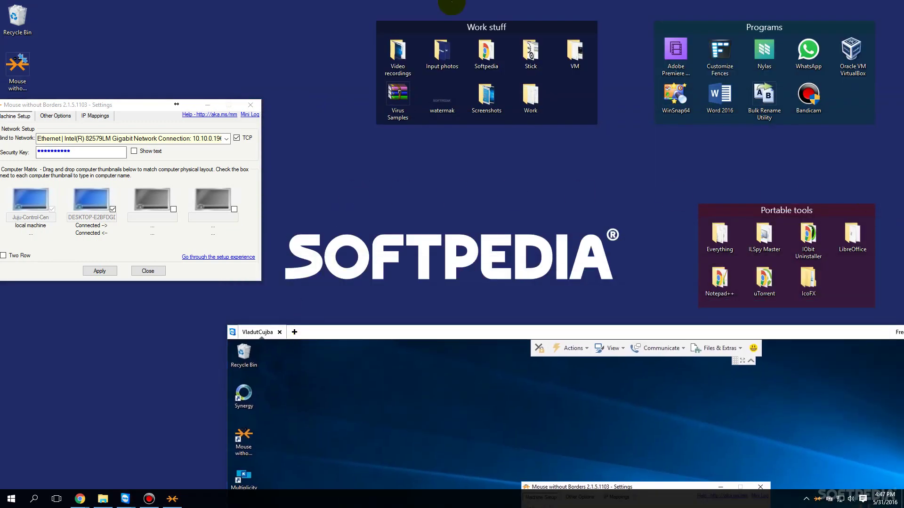
pyautogui.click(622, 348)
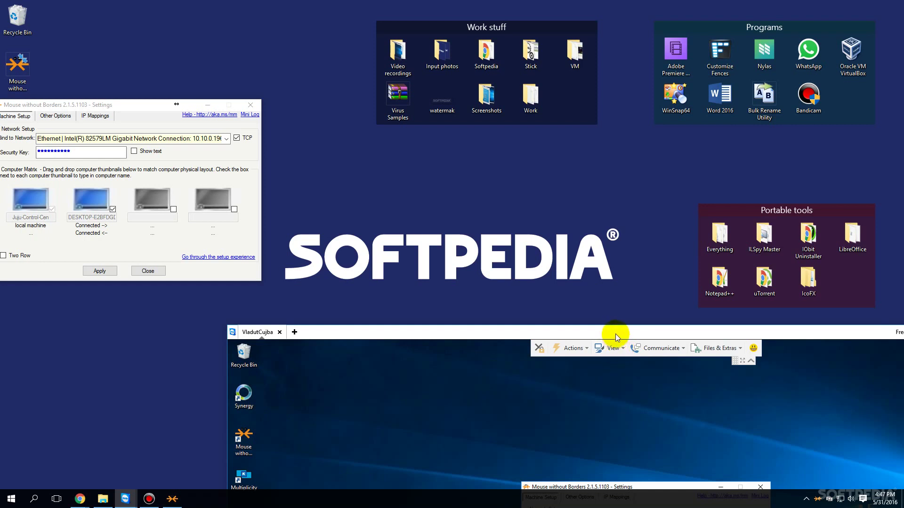
pyautogui.moveTo(614, 334); pyautogui.dragTo(635, 230)
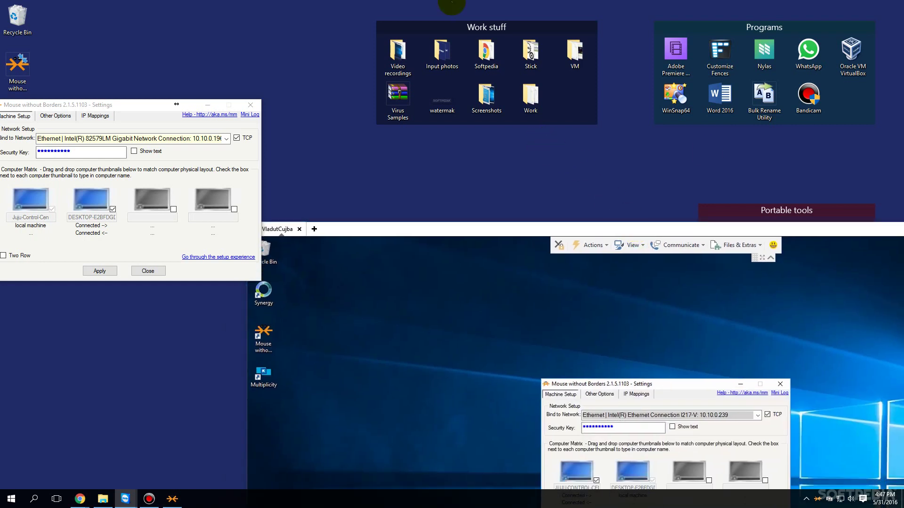
# Step: Test the shared mouse by opening desktop context menus on both PCs
pyautogui.rightClick(393, 297)
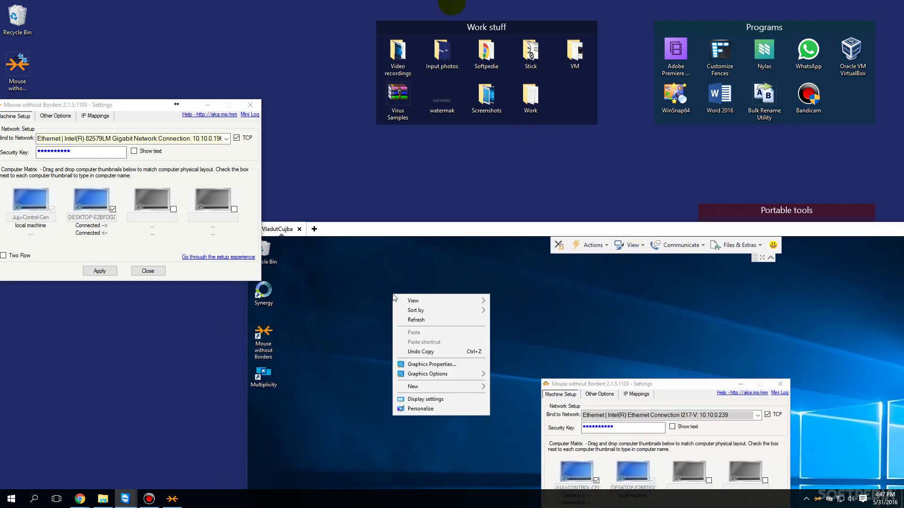
pyautogui.click(393, 289)
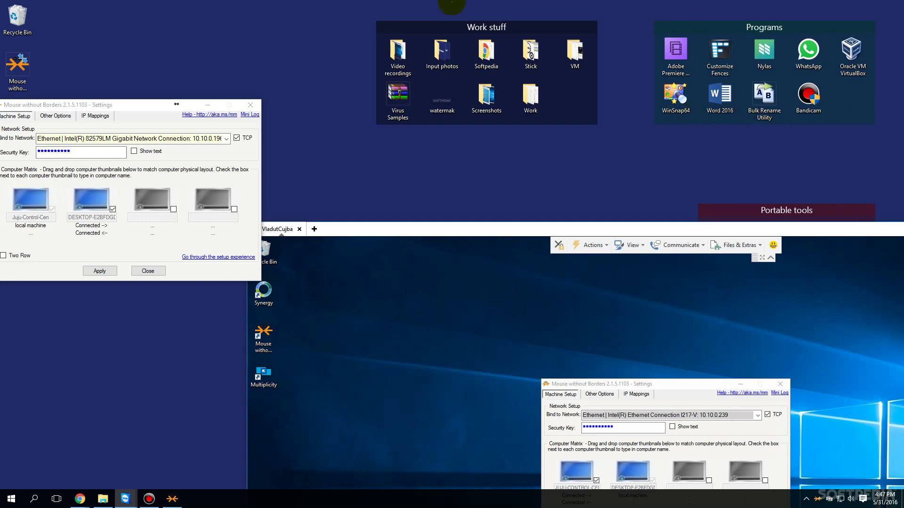
pyautogui.rightClick(353, 287)
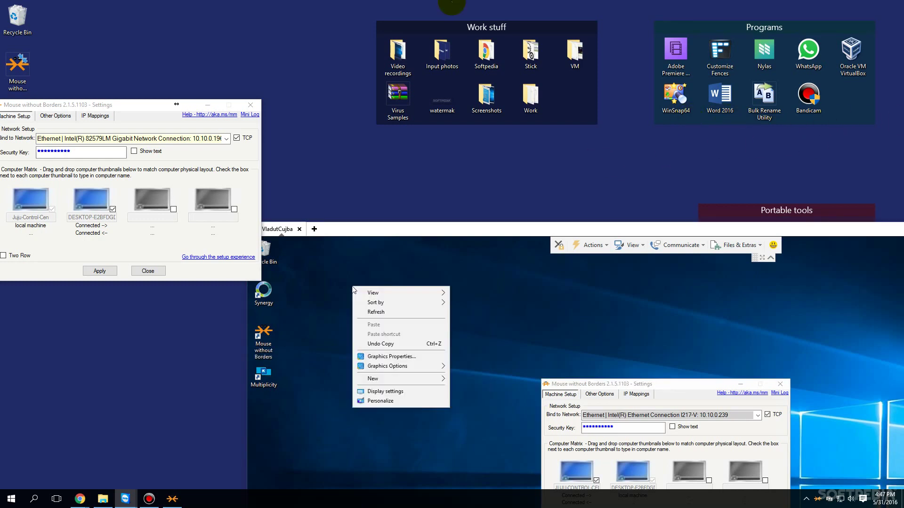
pyautogui.click(342, 284)
pyautogui.rightClick(576, 141)
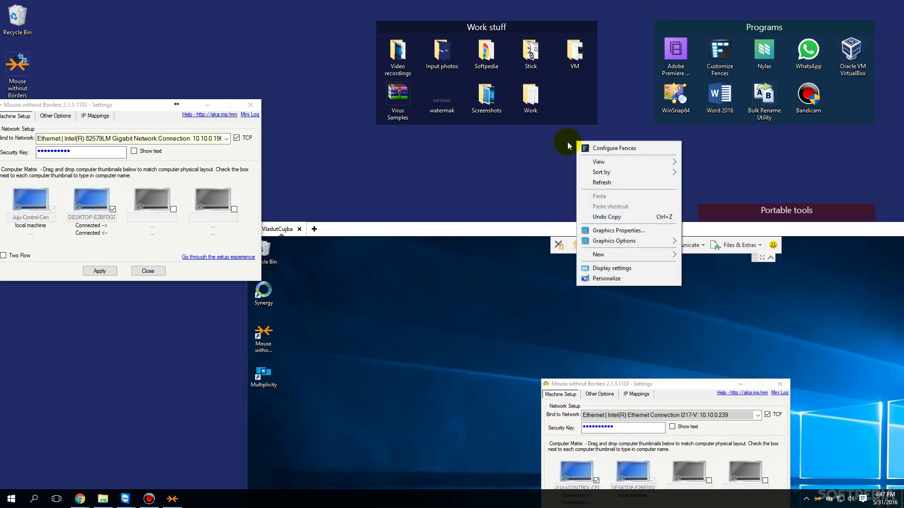
pyautogui.click(522, 202)
# Step: Close the second PC's Mouse without Borders settings window
pyautogui.moveTo(520, 227); pyautogui.dragTo(530, 12)
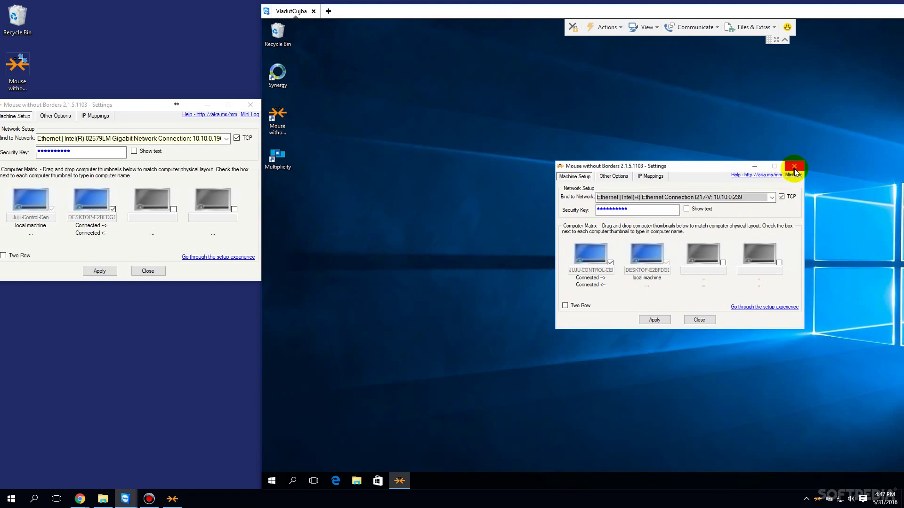
pyautogui.click(794, 166)
pyautogui.moveTo(783, 10); pyautogui.dragTo(534, 47)
# Step: Exit Mouse without Borders from the tray on both PCs
pyautogui.rightClick(823, 480)
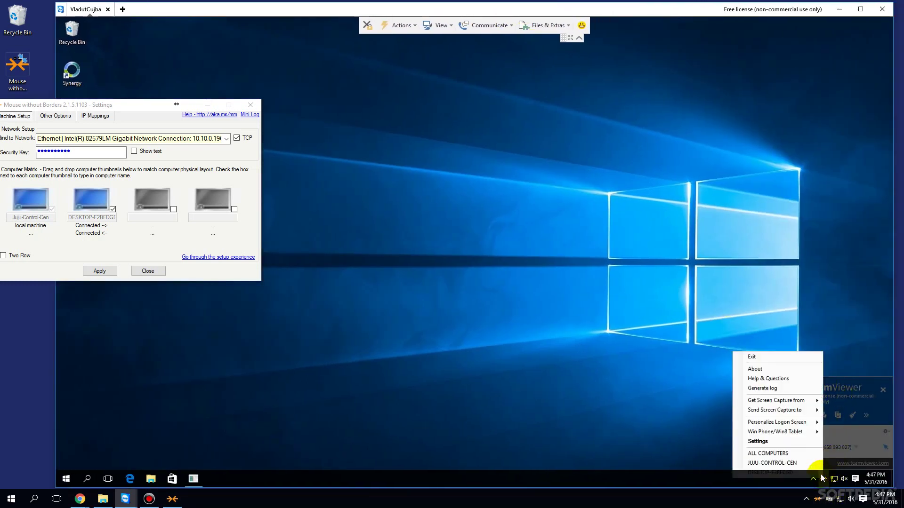
pyautogui.click(752, 355)
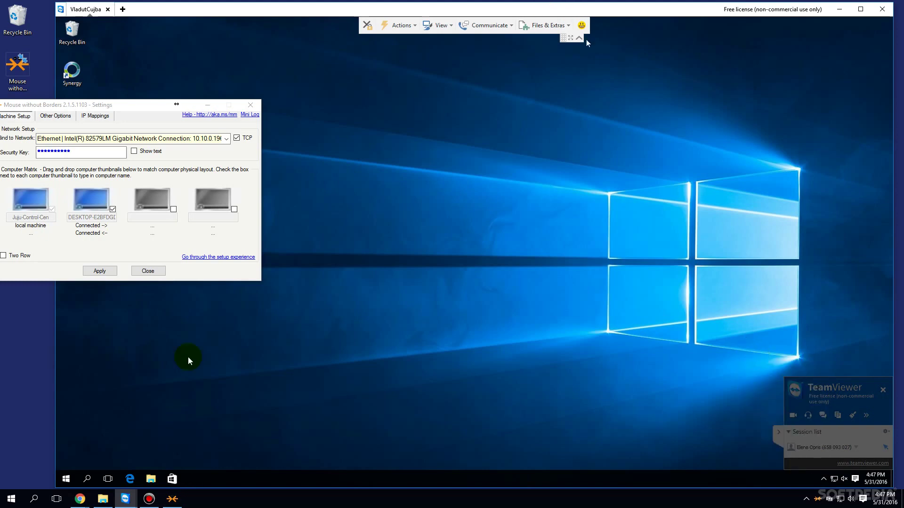
pyautogui.click(66, 478)
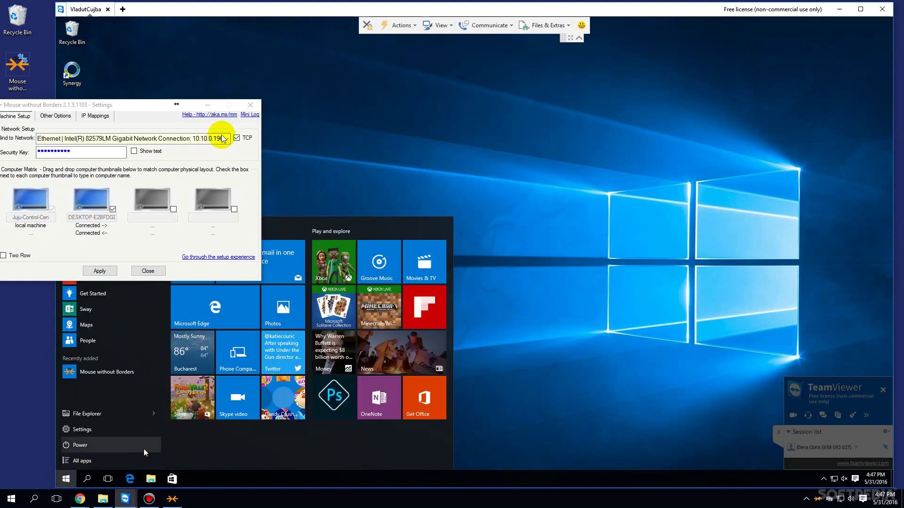
pyautogui.click(250, 104)
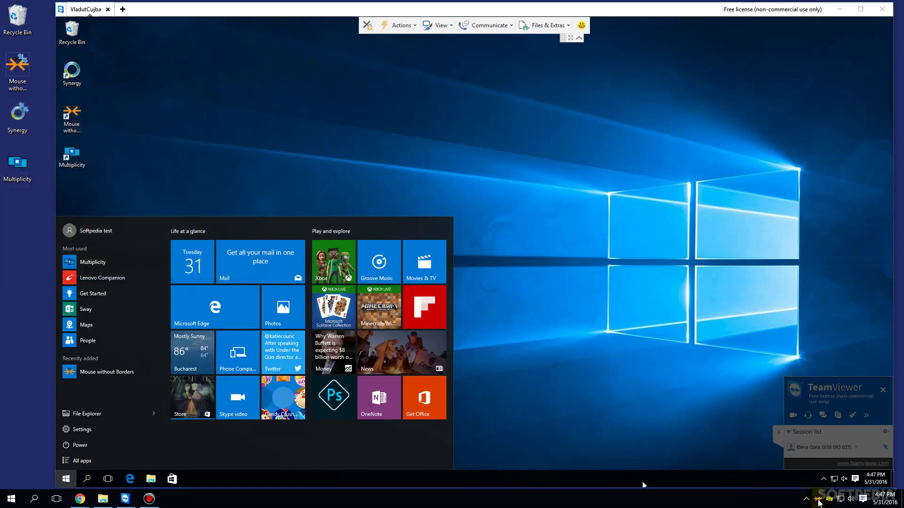
pyautogui.rightClick(819, 498)
pyautogui.click(739, 368)
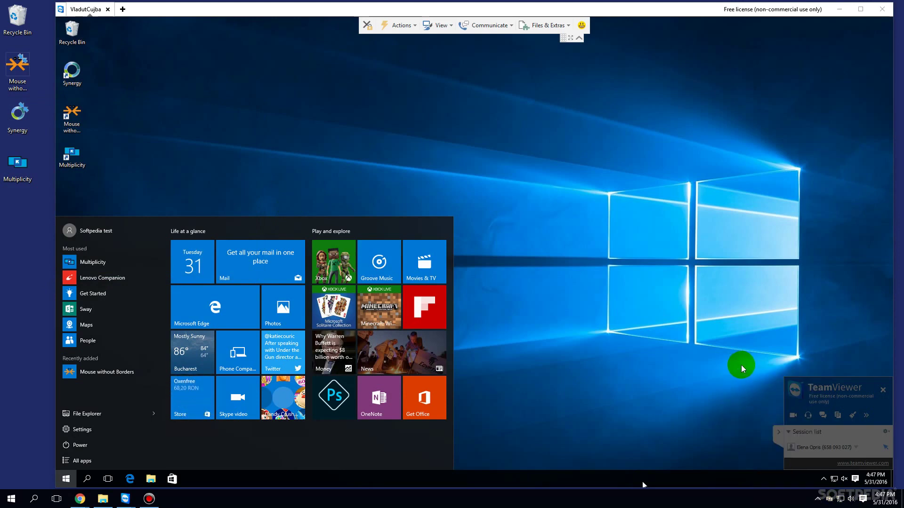
pyautogui.click(66, 479)
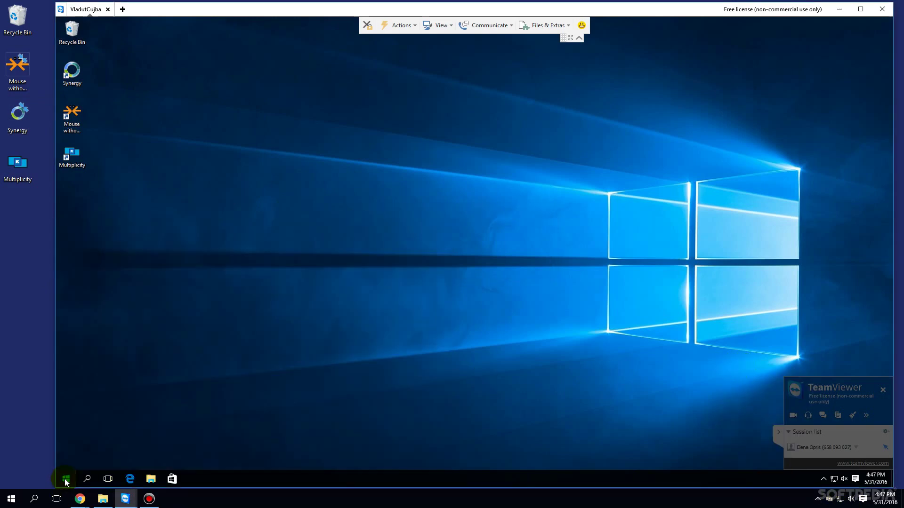
# Step: Run ipconfig /flushdns as administrator on the second PC
pyautogui.click(66, 479)
pyautogui.write('ipconfig /flushdns')
pyautogui.rightClick(144, 264)
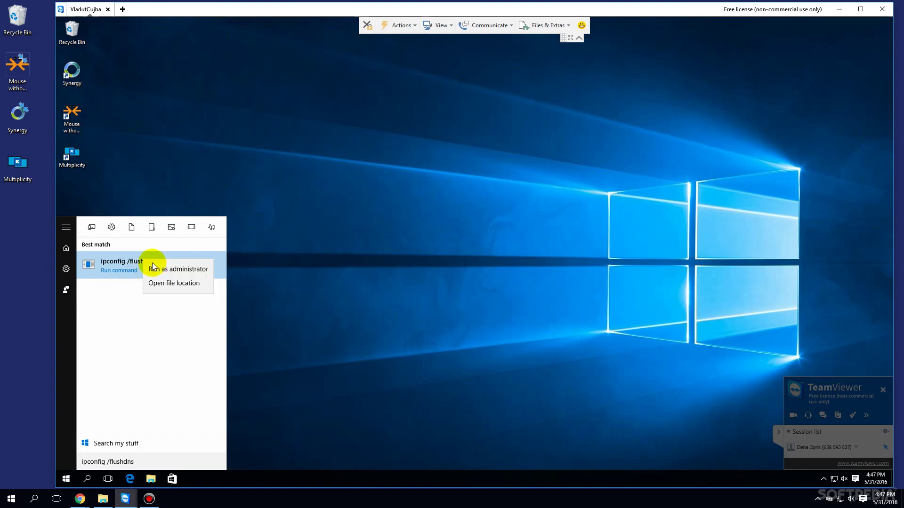
pyautogui.click(162, 268)
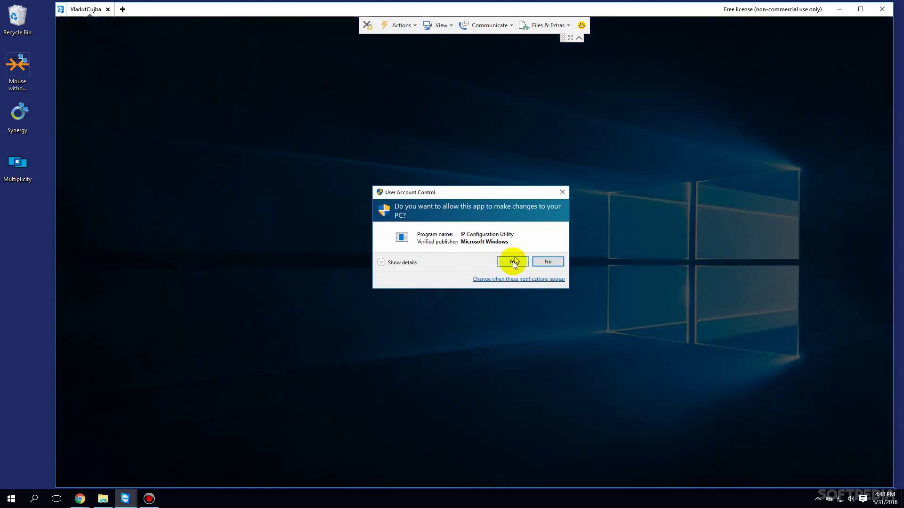
pyautogui.click(512, 261)
# Step: Run ipconfig /flushdns as administrator on the first PC
pyautogui.click(14, 497)
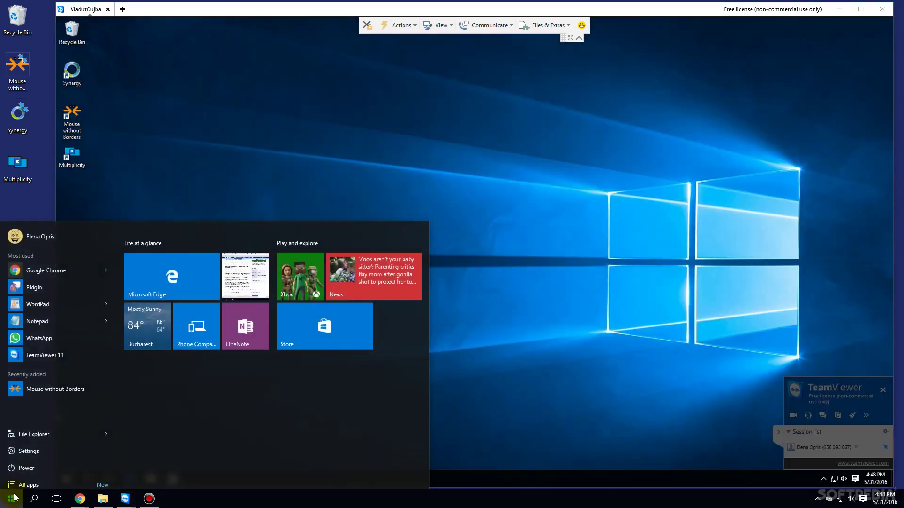
pyautogui.write('ipconfig /flushdns')
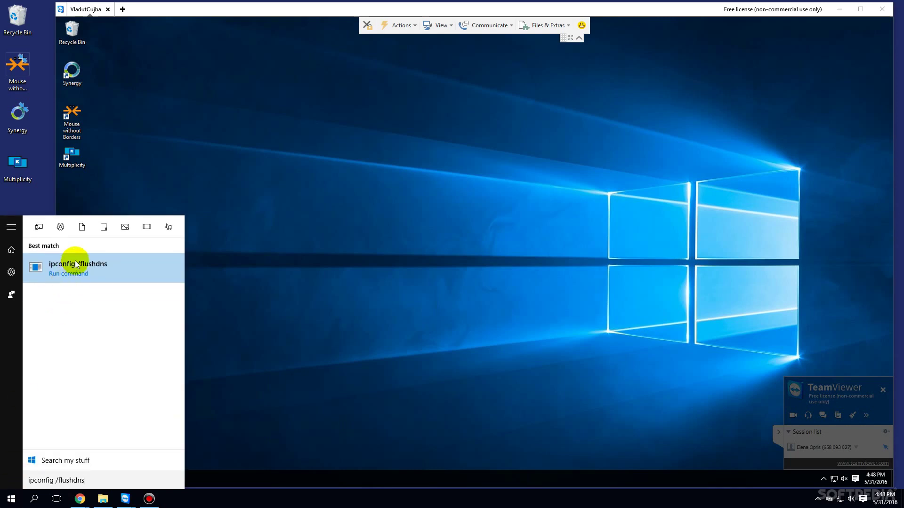
pyautogui.rightClick(75, 264)
pyautogui.click(92, 271)
pyautogui.click(511, 260)
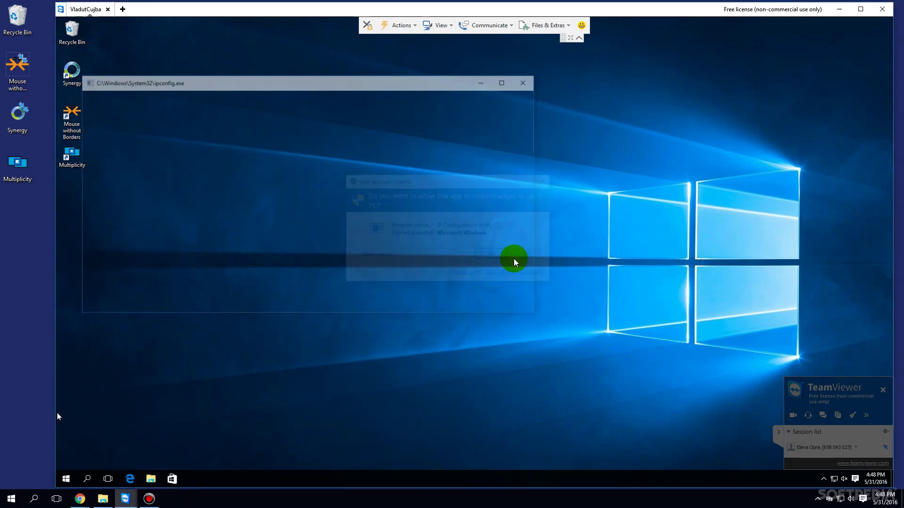
pyautogui.moveTo(134, 18); pyautogui.dragTo(269, 20)
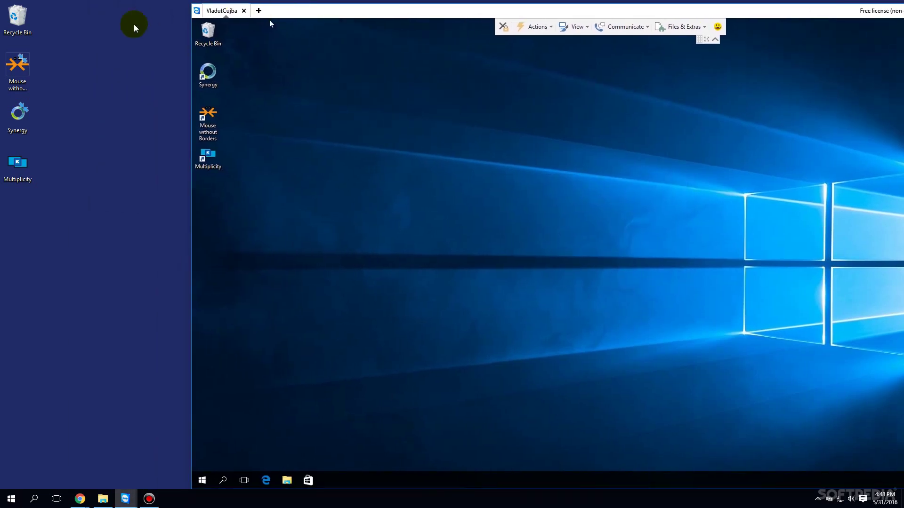
# Step: Launch Synergy on both the first and the remote PC
pyautogui.doubleClick(26, 123)
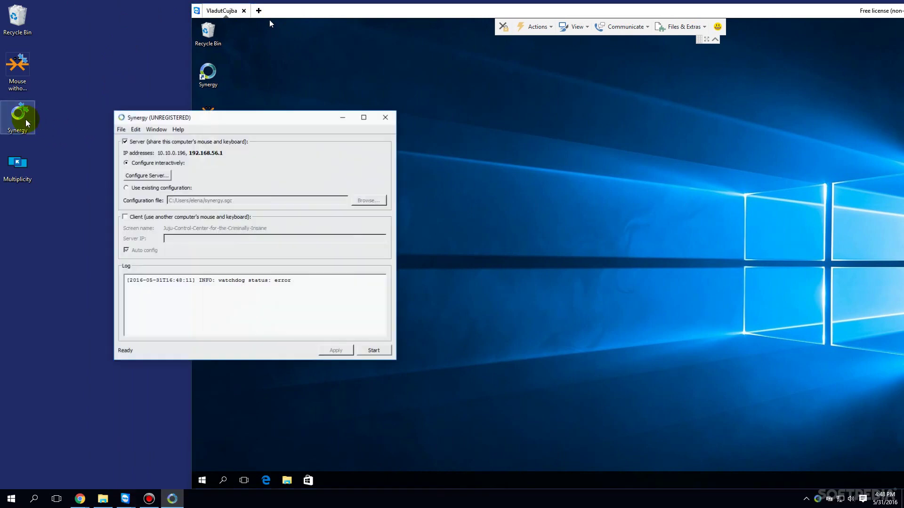
pyautogui.moveTo(188, 121); pyautogui.dragTo(83, 120)
pyautogui.click(289, 10)
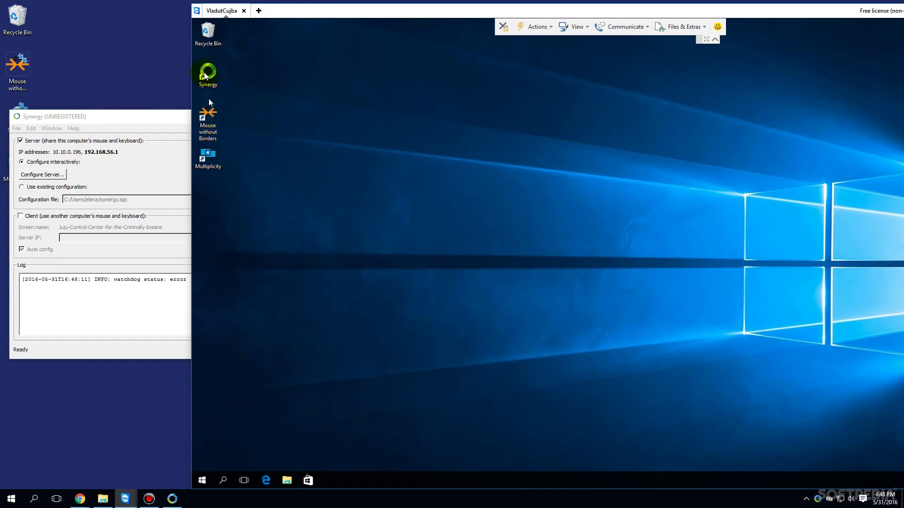
pyautogui.doubleClick(205, 84)
pyautogui.click(119, 121)
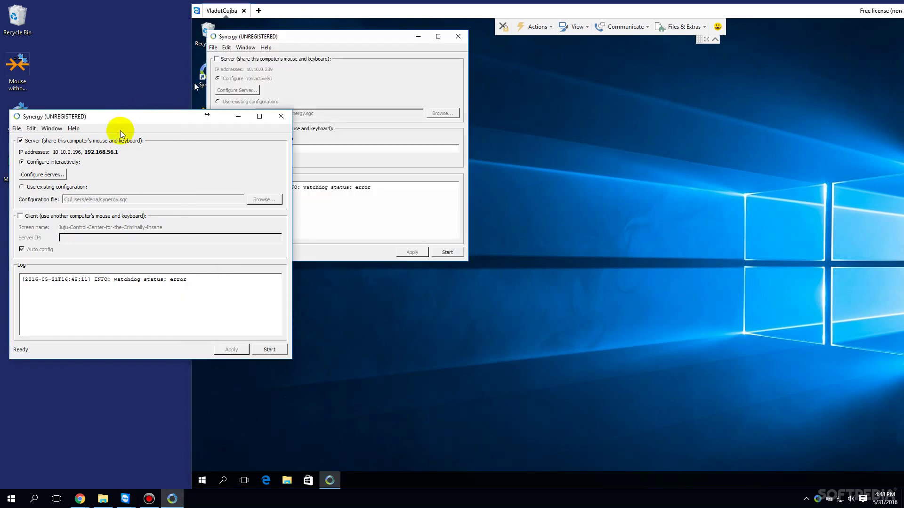
# Step: Start the local Synergy server and the remote client connecting to 10.10.0.196
pyautogui.click(271, 349)
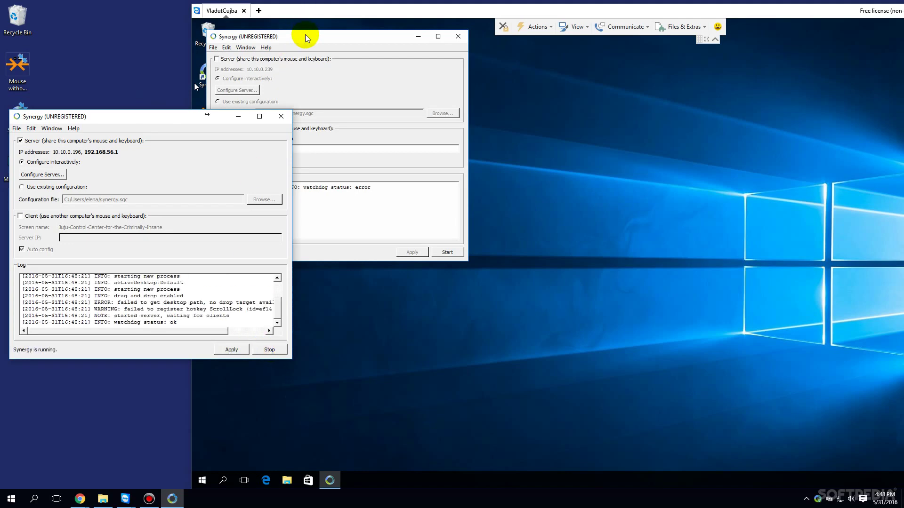
pyautogui.moveTo(305, 34); pyautogui.dragTo(519, 134)
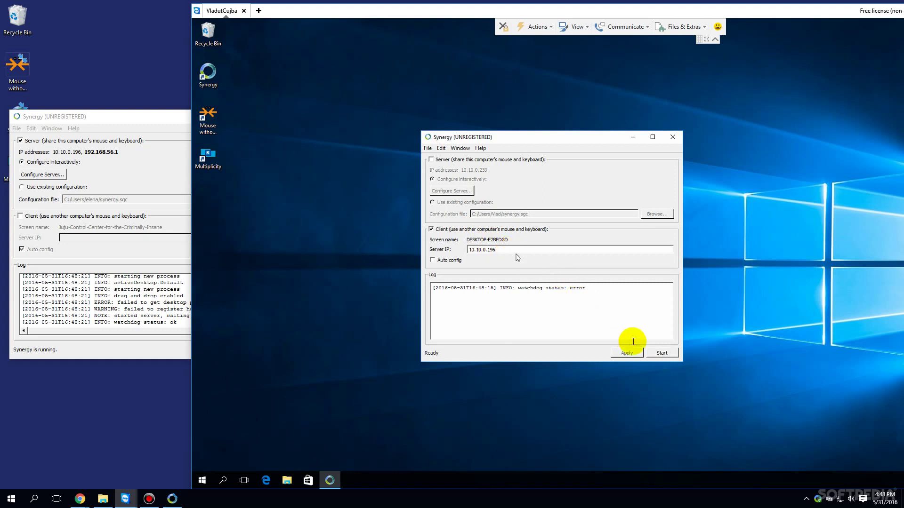
pyautogui.click(660, 354)
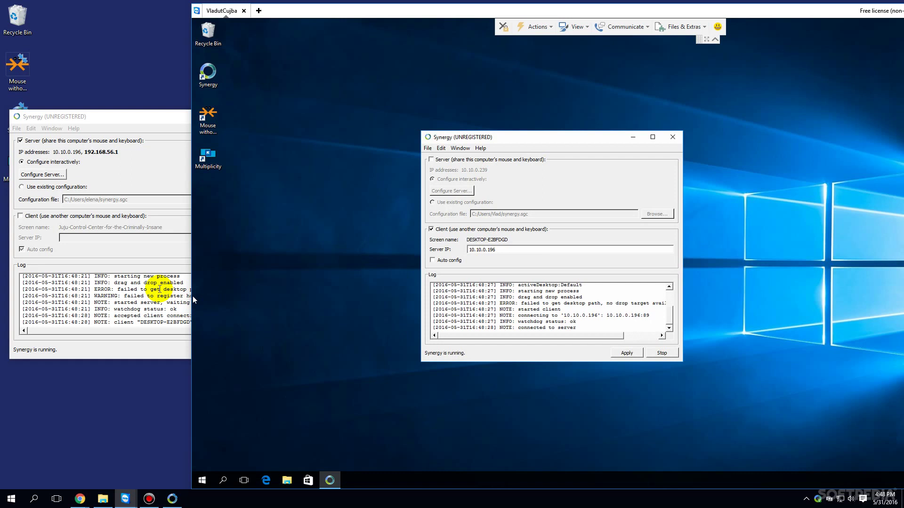
pyautogui.click(122, 281)
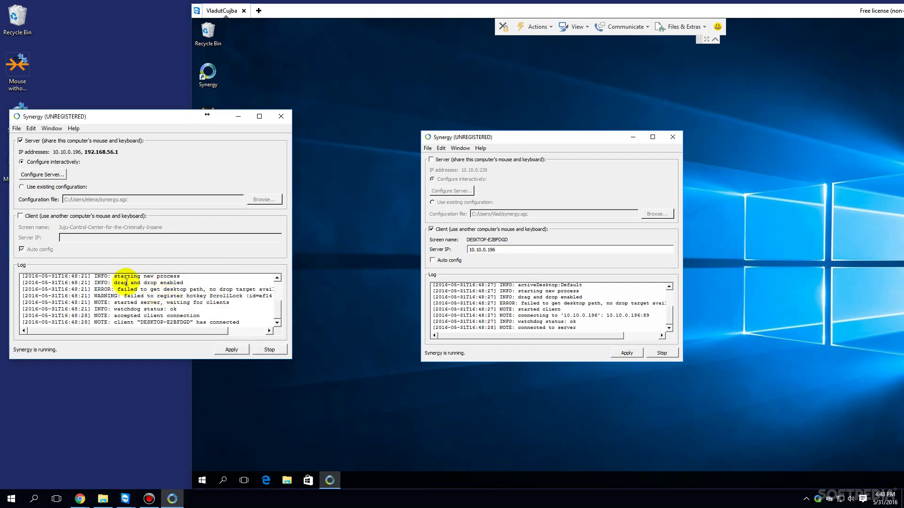
pyautogui.moveTo(301, 11); pyautogui.dragTo(338, 94)
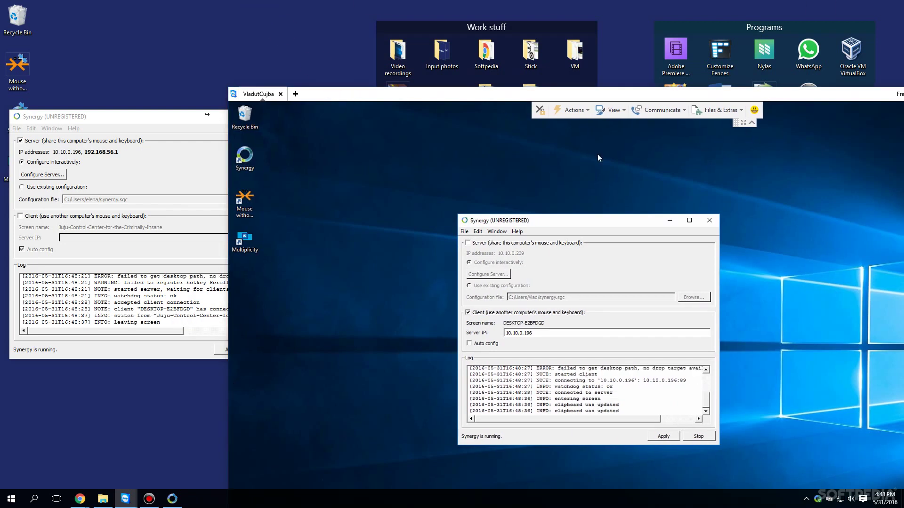
# Step: Test the shared mouse with right-clicks on the remote and local desktops
pyautogui.rightClick(302, 146)
pyautogui.click(297, 136)
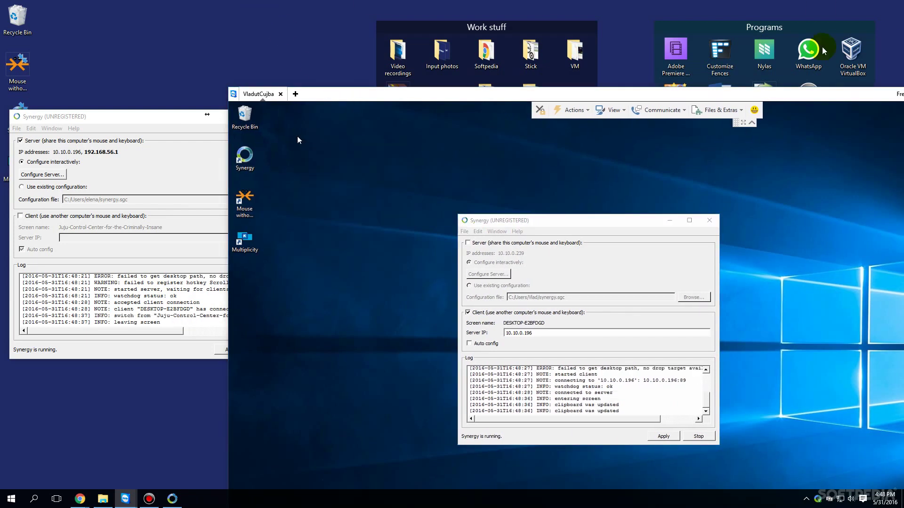
pyautogui.rightClick(315, 21)
pyautogui.click(293, 18)
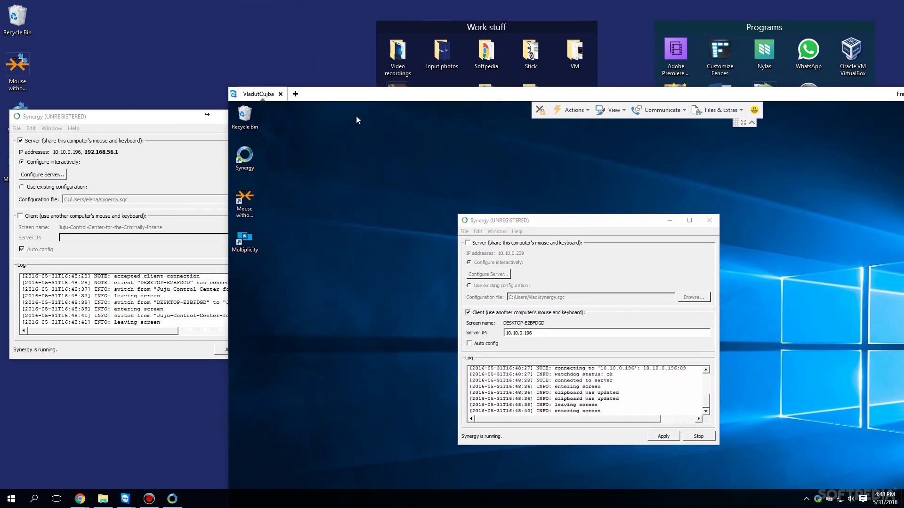
pyautogui.rightClick(265, 314)
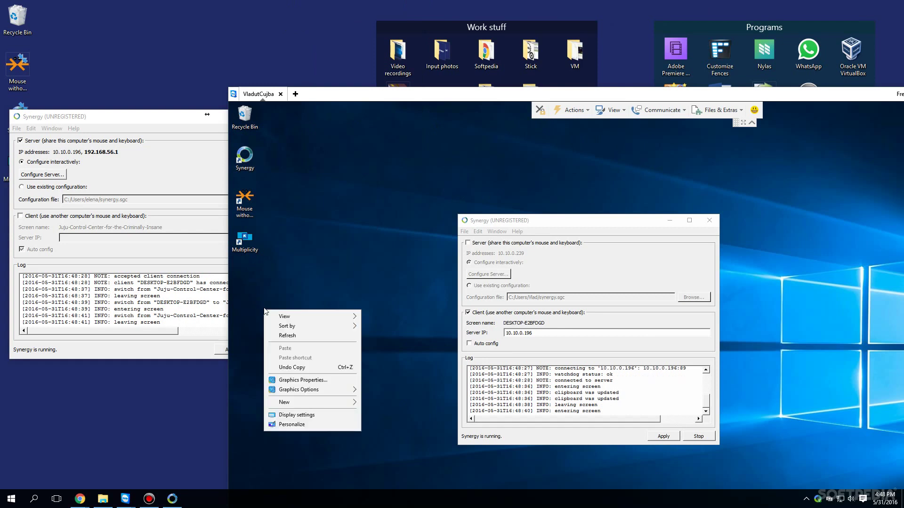
pyautogui.click(271, 294)
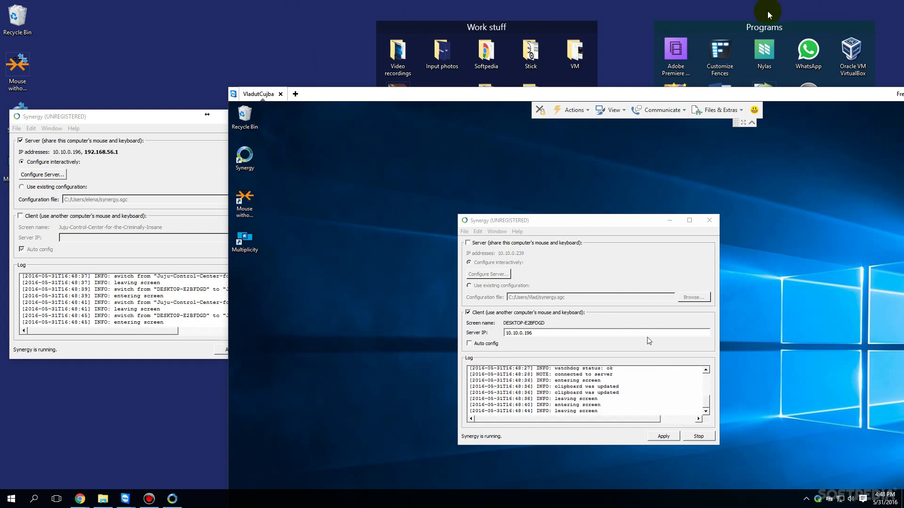
pyautogui.moveTo(731, 95); pyautogui.dragTo(676, 44)
# Step: Close the local Synergy window and unload Multiplicity on this PC
pyautogui.click(121, 118)
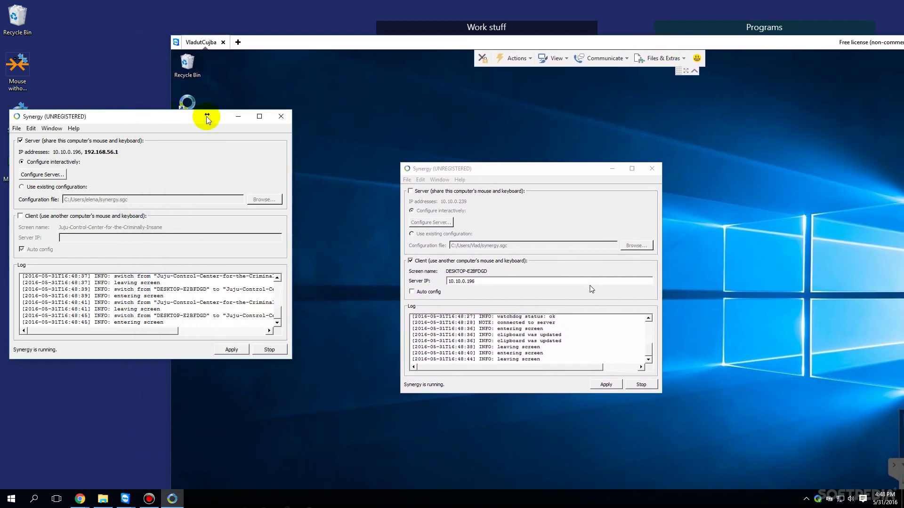
pyautogui.click(281, 117)
pyautogui.rightClick(828, 499)
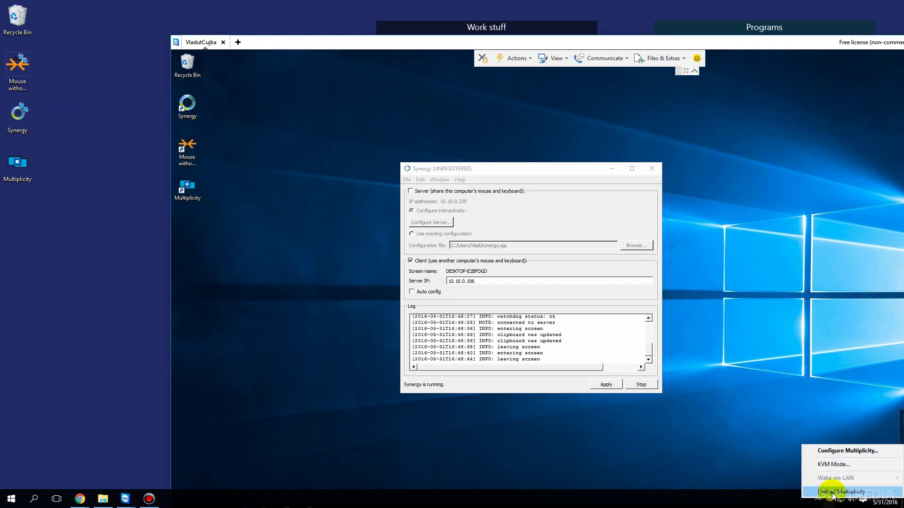
pyautogui.click(833, 493)
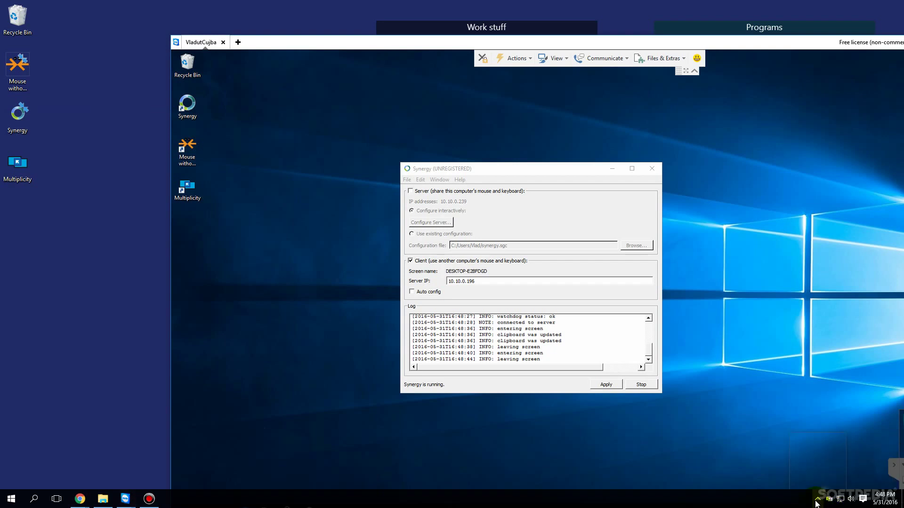
pyautogui.click(816, 500)
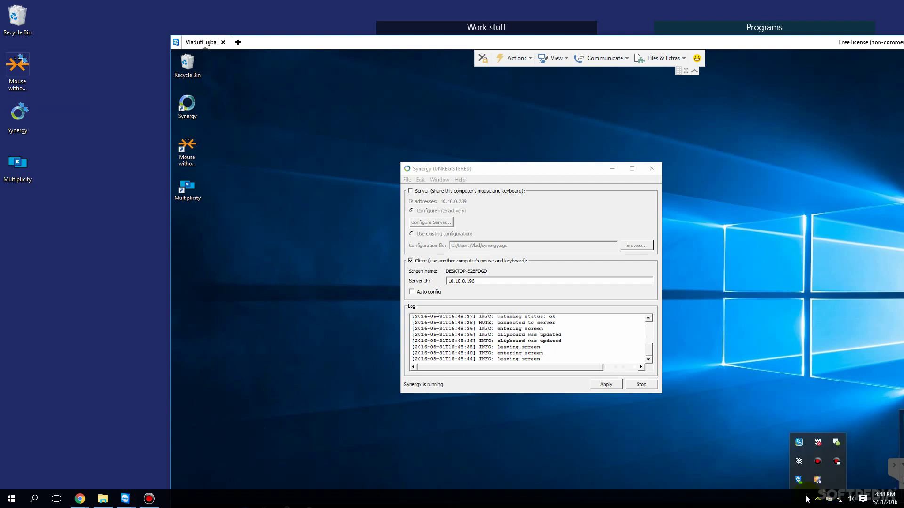
# Step: Stop the Synergy client on the remote PC and close its window
pyautogui.click(627, 337)
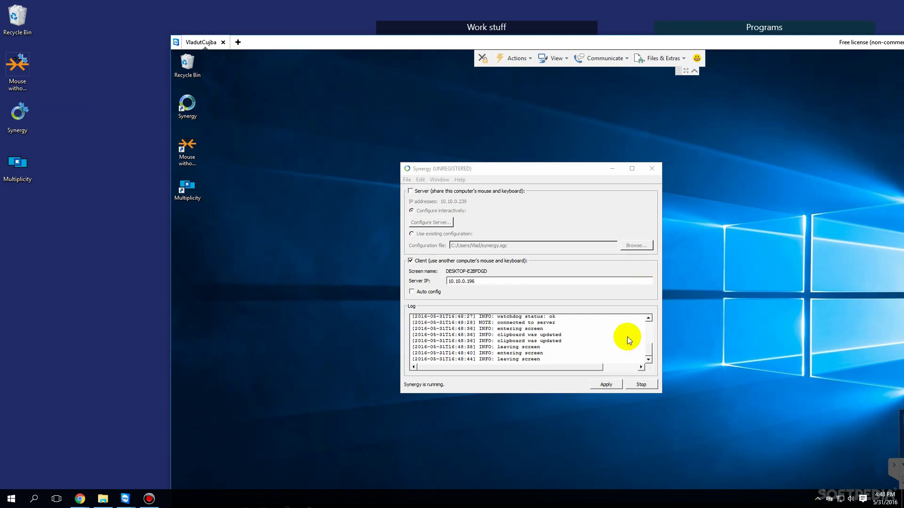
pyautogui.click(638, 385)
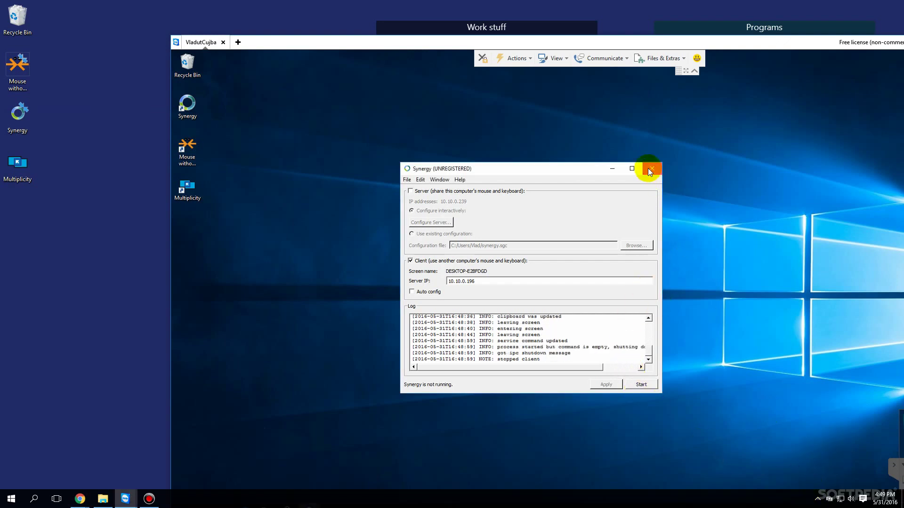
pyautogui.click(648, 168)
pyautogui.moveTo(549, 37); pyautogui.dragTo(478, 10)
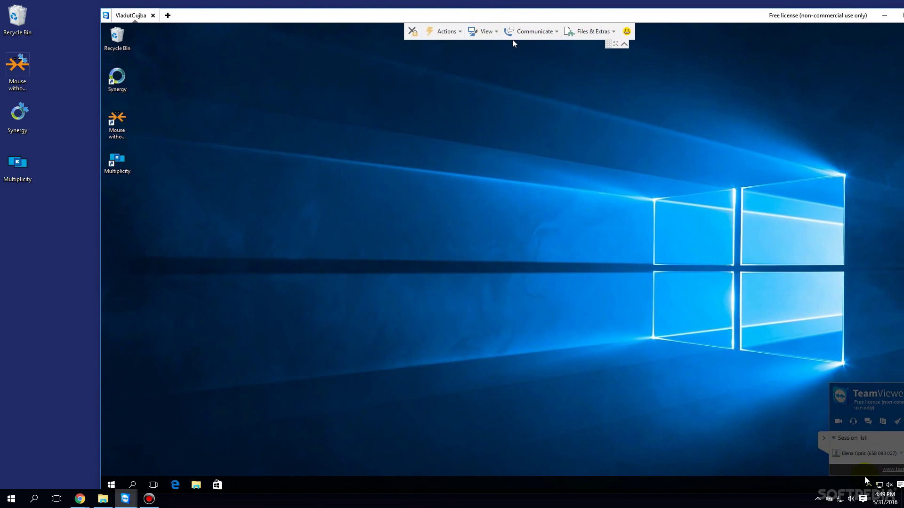
# Step: Unload Multiplicity on the remote PC, confirming and granting administrator approval
pyautogui.rightClick(830, 500)
pyautogui.click(827, 490)
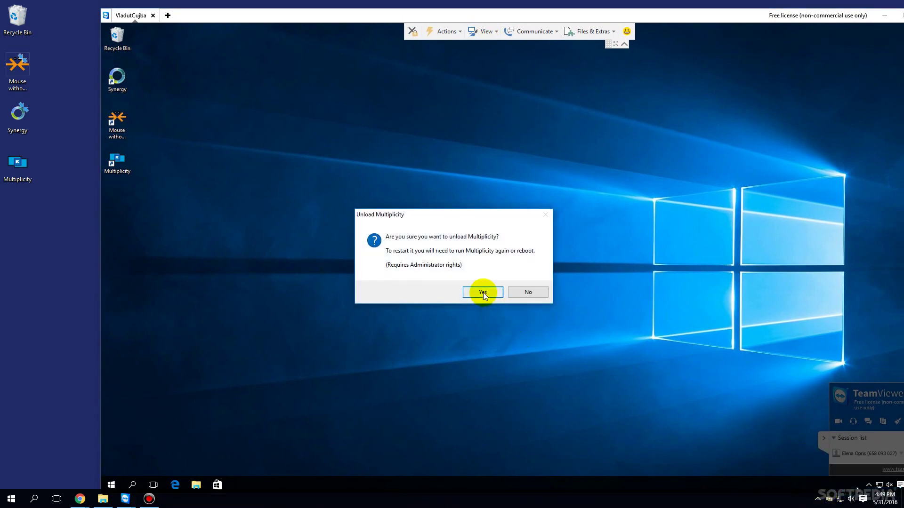
pyautogui.click(483, 292)
pyautogui.click(497, 259)
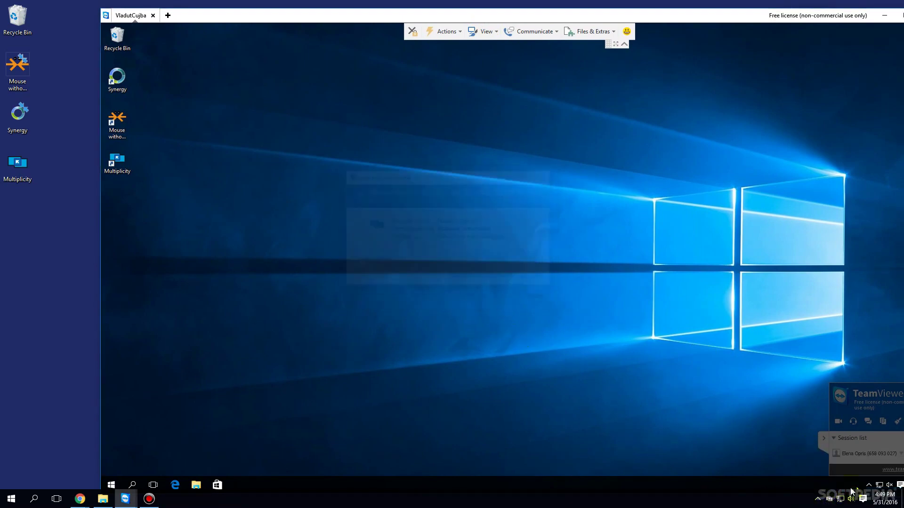
pyautogui.rightClick(828, 502)
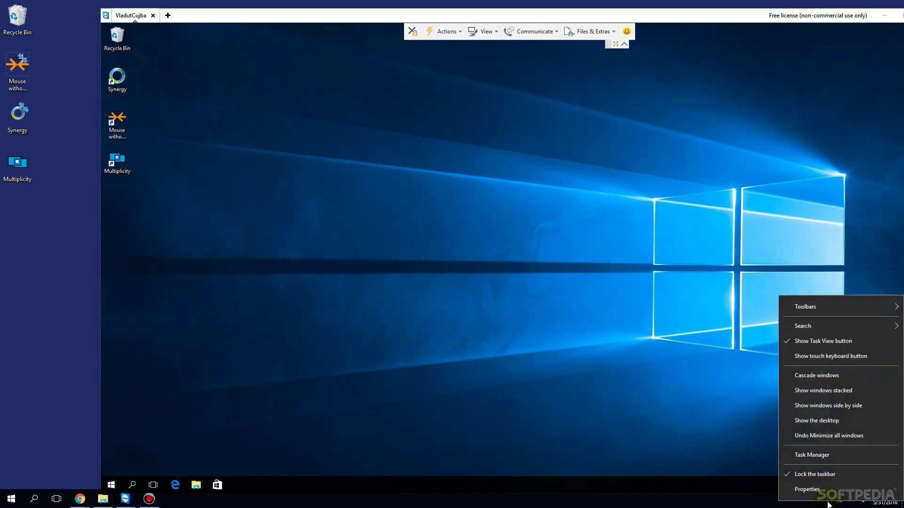
pyautogui.click(828, 502)
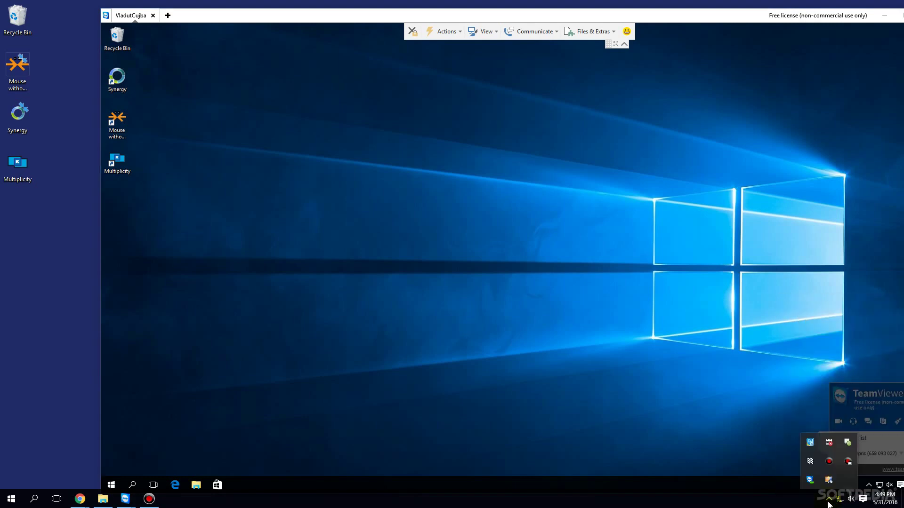
pyautogui.click(810, 463)
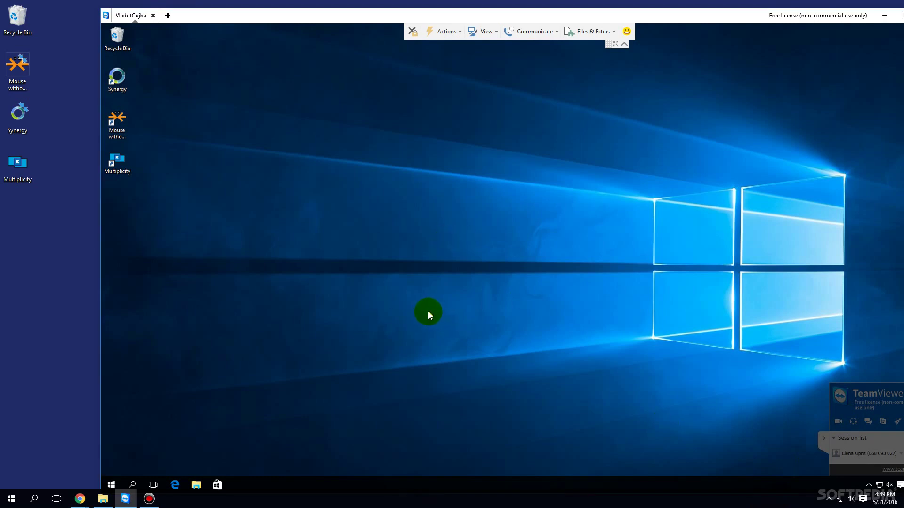
# Step: Run ipconfig /flushdns as administrator on the remote PC
pyautogui.doubleClick(641, 9)
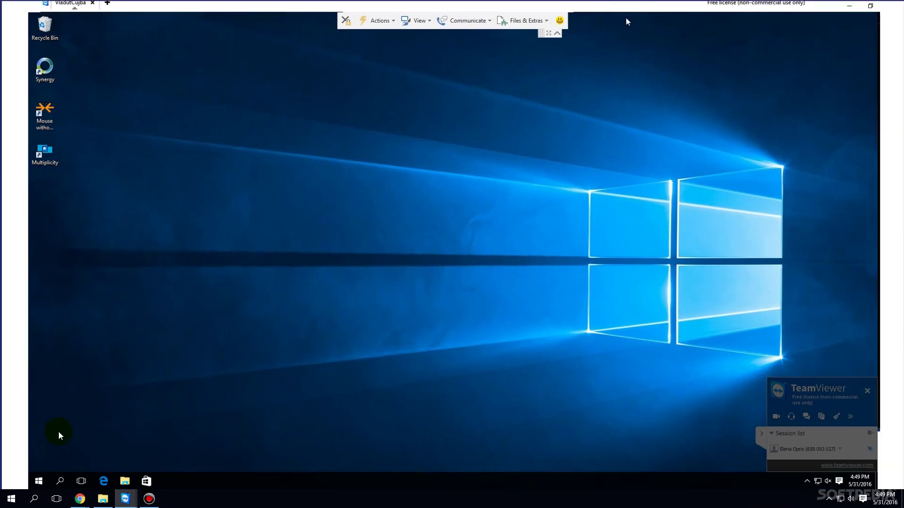
pyautogui.click(37, 481)
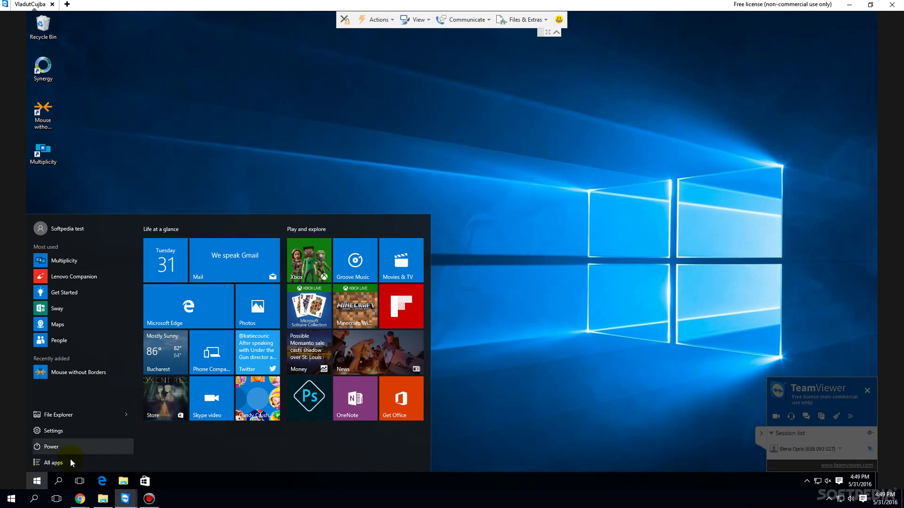
pyautogui.write('ipconfi')
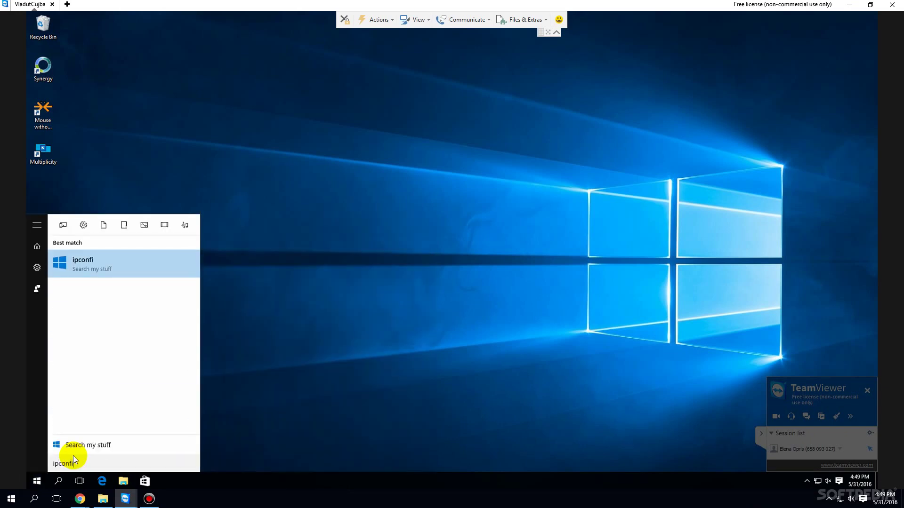
pyautogui.write('g /flushdns')
pyautogui.rightClick(147, 271)
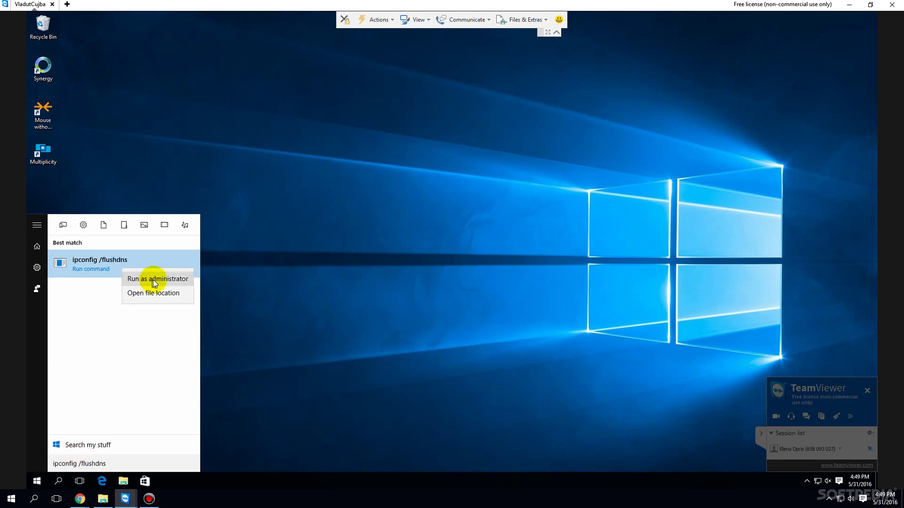
pyautogui.click(154, 280)
pyautogui.click(496, 263)
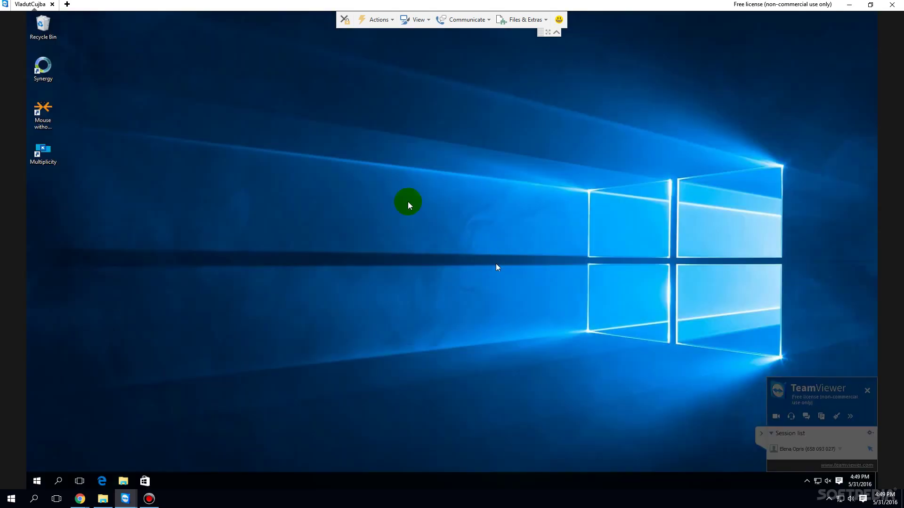
# Step: Run ipconfig /flushdns as administrator on the local PC
pyautogui.moveTo(216, 2); pyautogui.dragTo(418, 25)
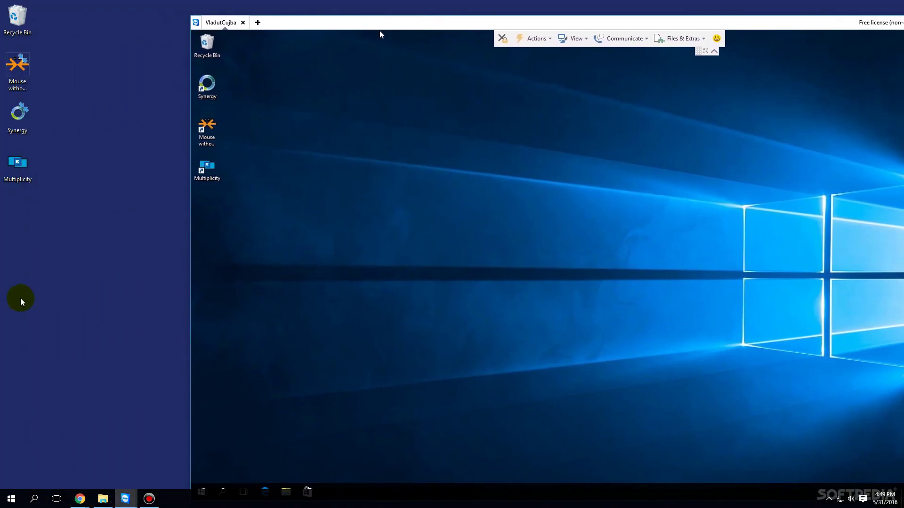
pyautogui.press('super')
pyautogui.write('ipconfi')
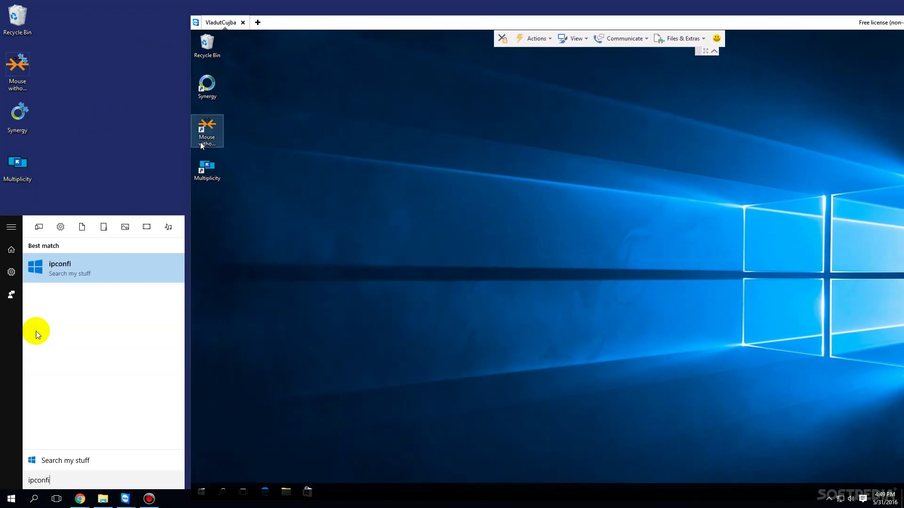
pyautogui.write('g /flushdns')
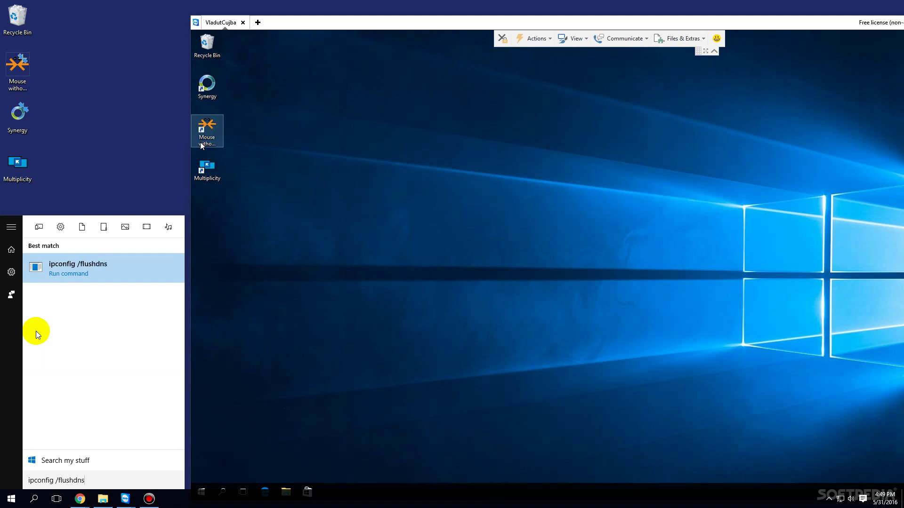
pyautogui.rightClick(71, 270)
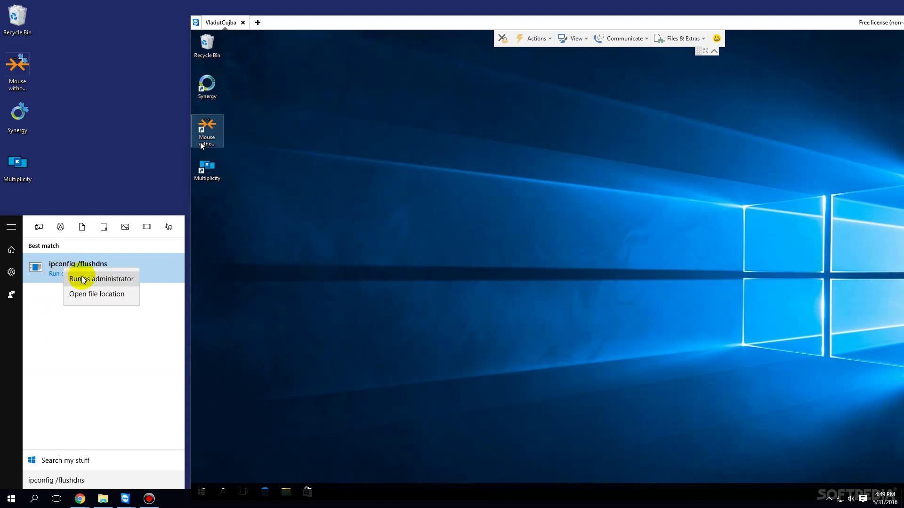
pyautogui.click(81, 275)
pyautogui.click(491, 254)
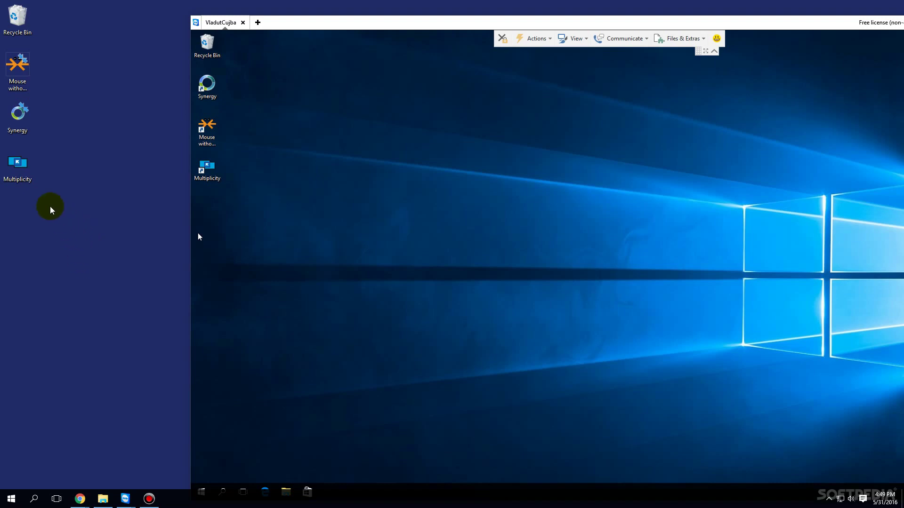
# Step: Launch Multiplicity on this computer with UAC approval and move it left
pyautogui.doubleClick(14, 161)
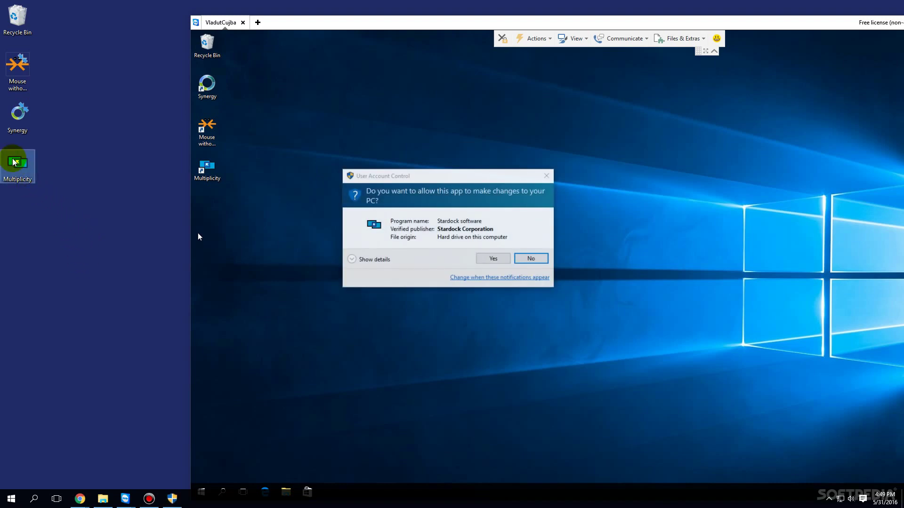
pyautogui.click(495, 257)
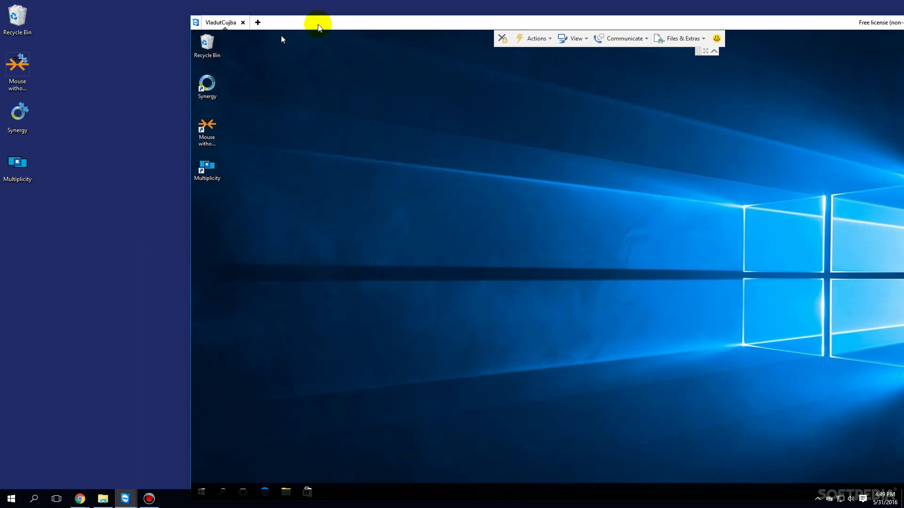
pyautogui.moveTo(315, 22); pyautogui.dragTo(341, 9)
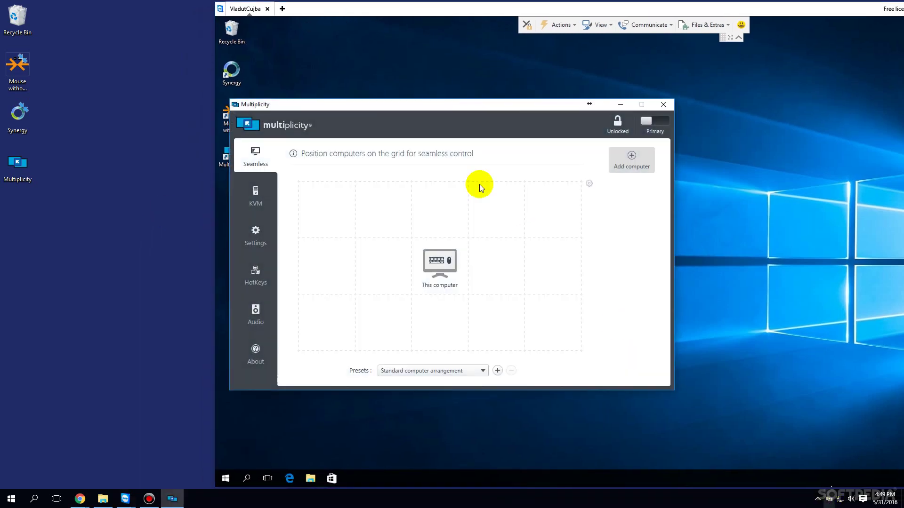
pyautogui.moveTo(474, 108); pyautogui.dragTo(220, 138)
# Step: Launch Multiplicity on the remote PC with UAC approval and arrange both windows
pyautogui.click(476, 181)
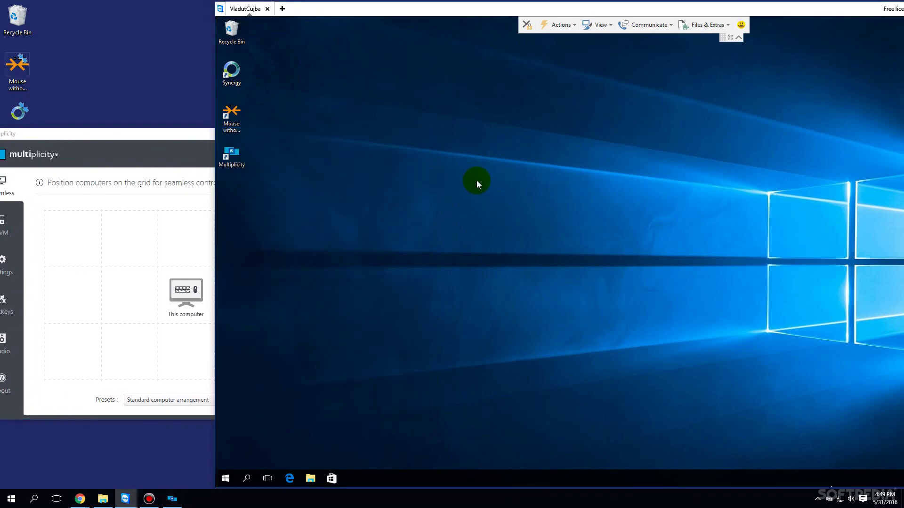
pyautogui.doubleClick(238, 153)
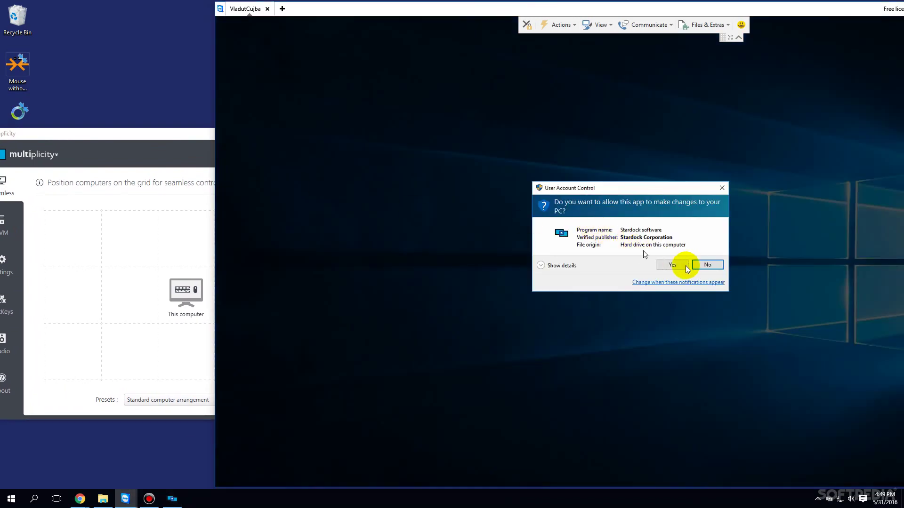
pyautogui.click(672, 265)
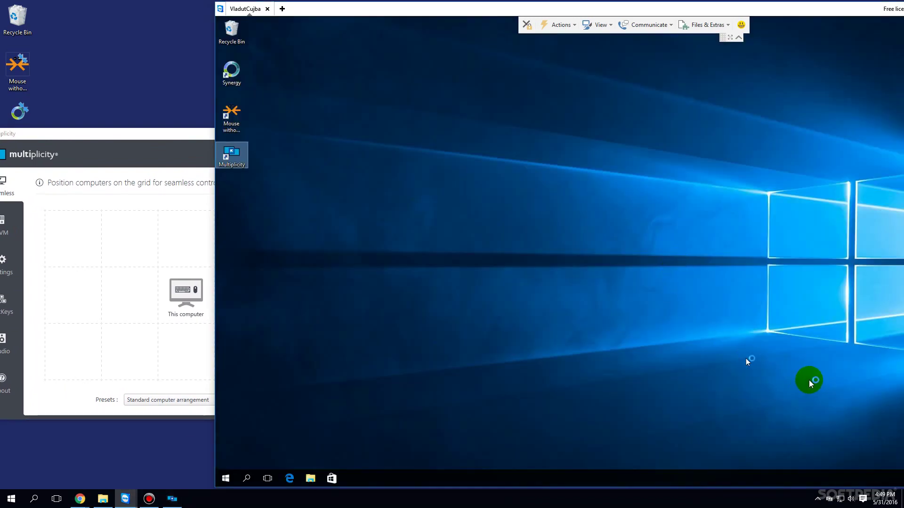
pyautogui.moveTo(528, 6); pyautogui.dragTo(418, 8)
pyautogui.click(872, 479)
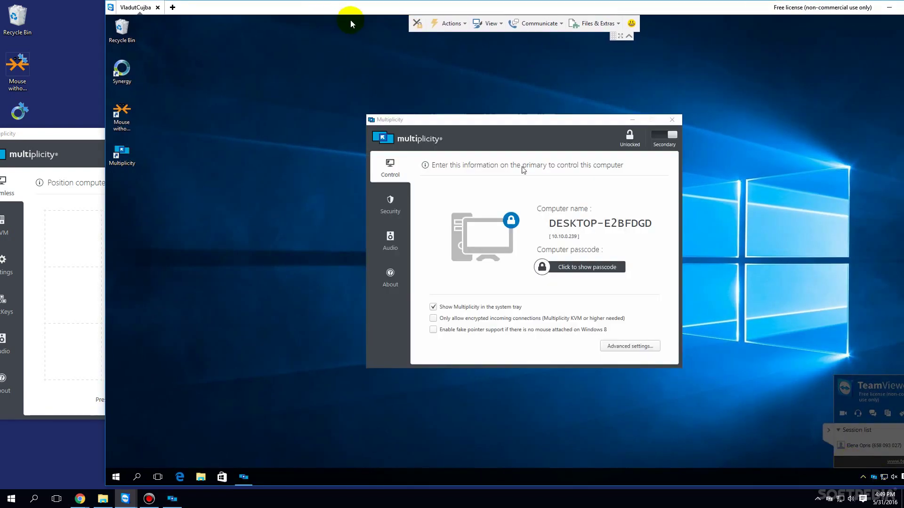
pyautogui.moveTo(315, 7); pyautogui.dragTo(508, 19)
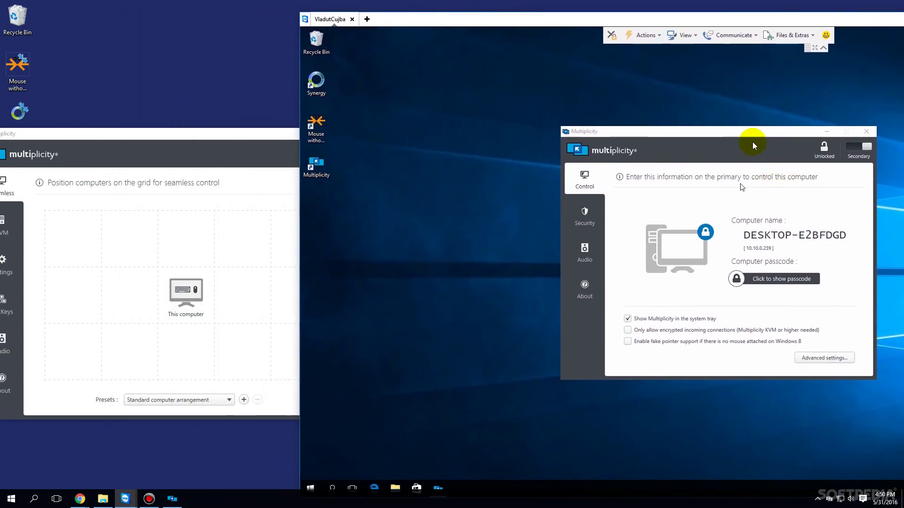
pyautogui.moveTo(485, 149)
pyautogui.mouseDown()
pyautogui.moveTo(473, 148)
pyautogui.moveTo(503, 148)
pyautogui.mouseUp()
pyautogui.click(226, 158)
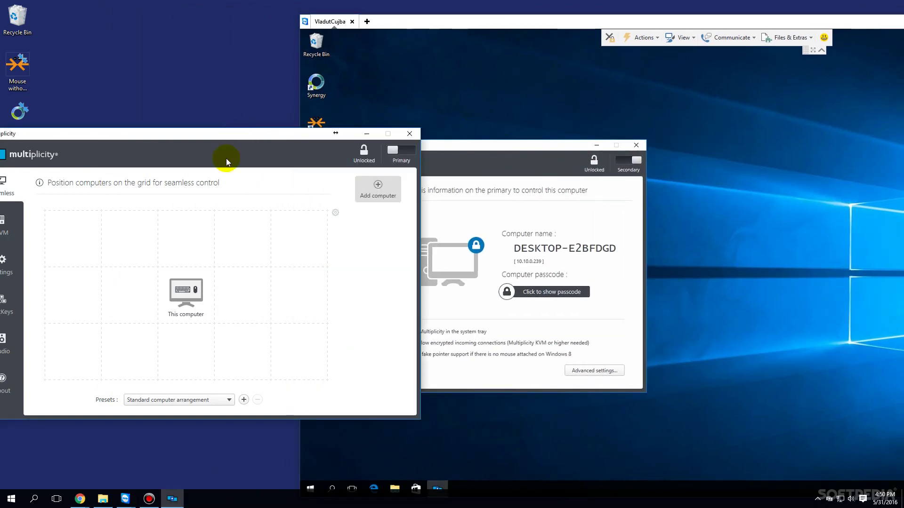
# Step: Add the discovered computer DESKTOP-E2BFDGD to the Multiplicity grid
pyautogui.click(374, 191)
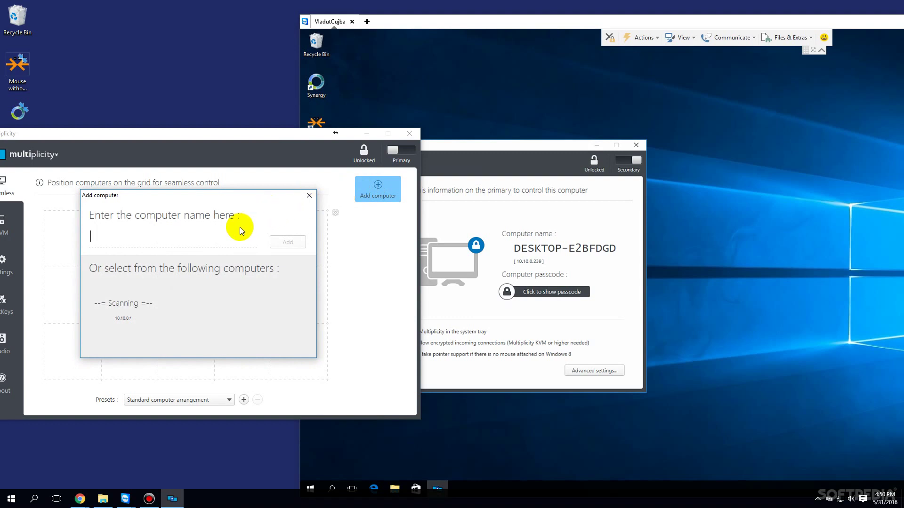
pyautogui.click(129, 309)
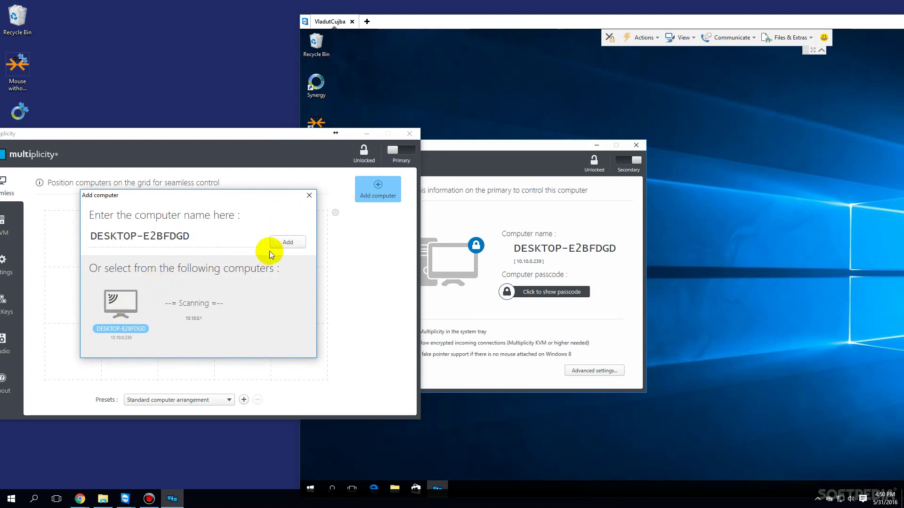
pyautogui.click(294, 242)
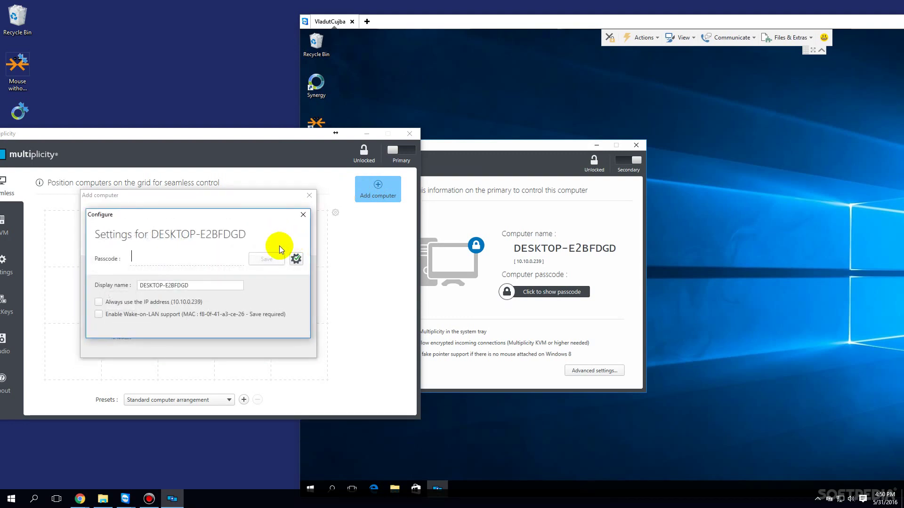
pyautogui.click(532, 291)
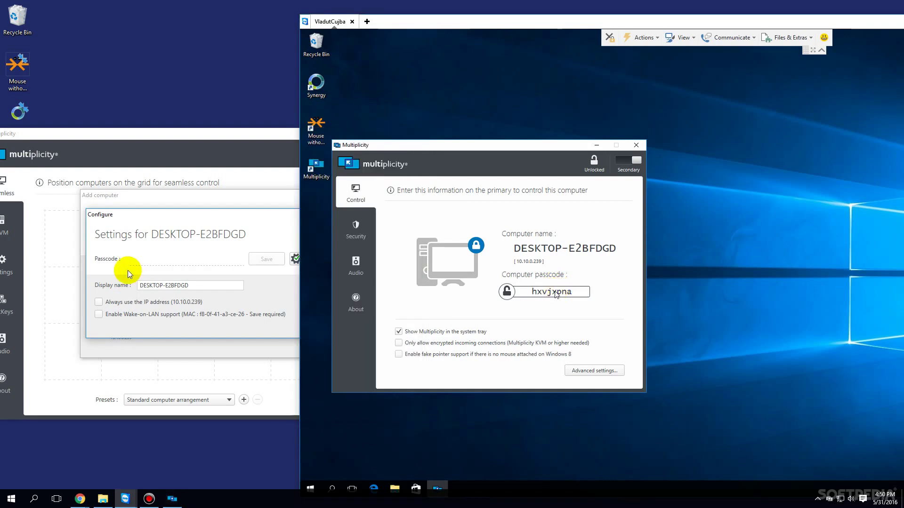
# Step: Enter the remote passcode, name it Secondary PC, and save
pyautogui.doubleClick(206, 289)
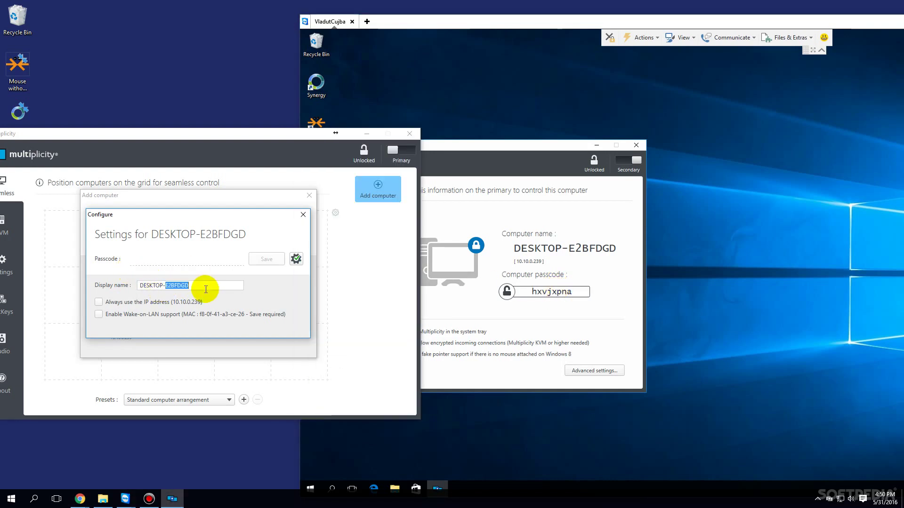
pyautogui.click(195, 260)
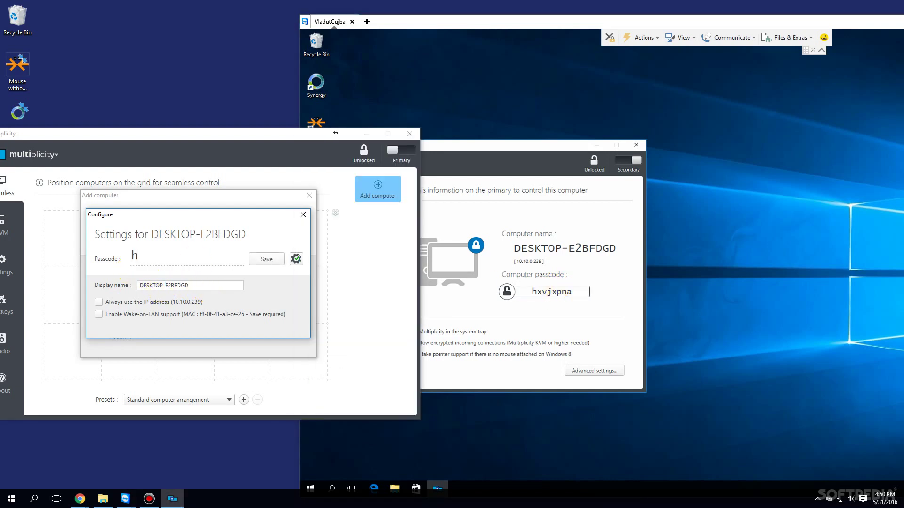
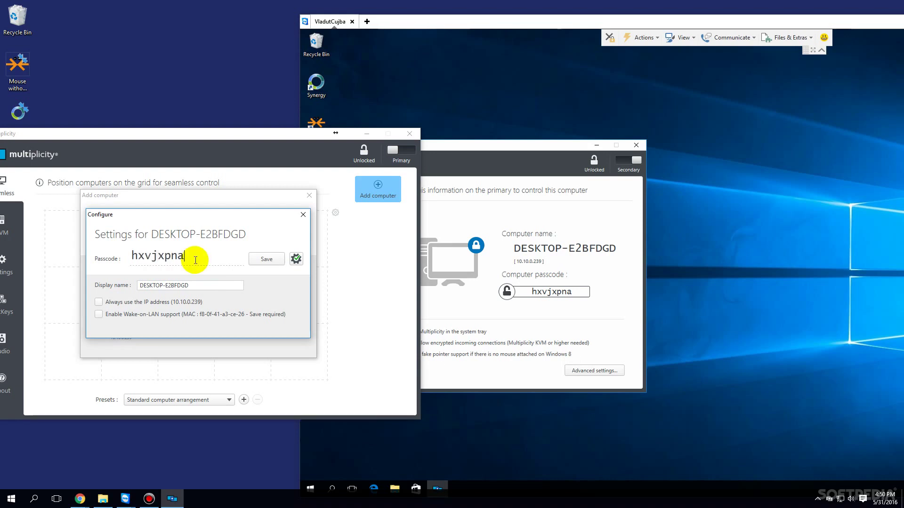
pyautogui.tripleClick(205, 283)
pyautogui.write('Secondary PC')
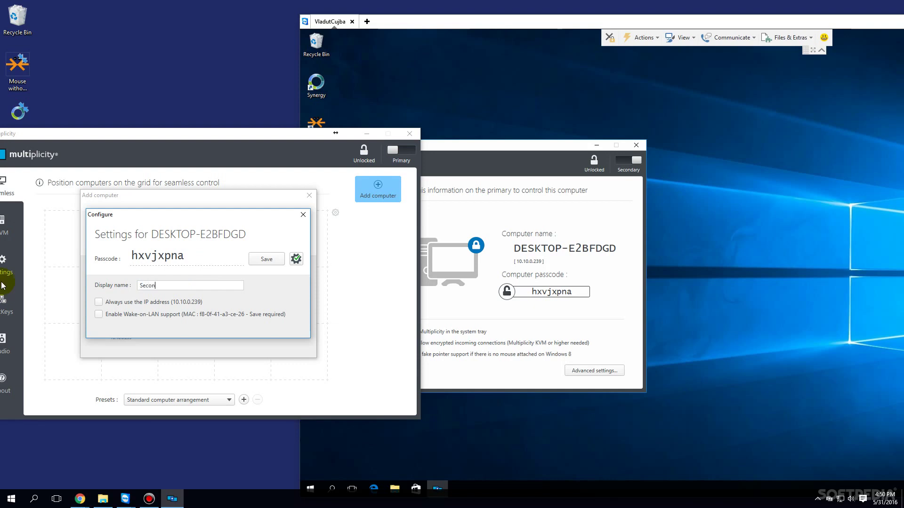
pyautogui.click(267, 259)
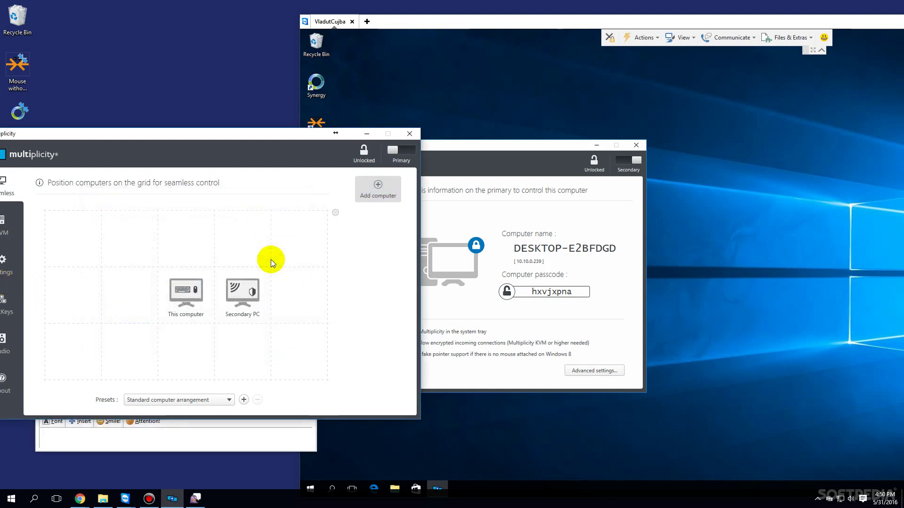
pyautogui.moveTo(261, 139); pyautogui.dragTo(267, 173)
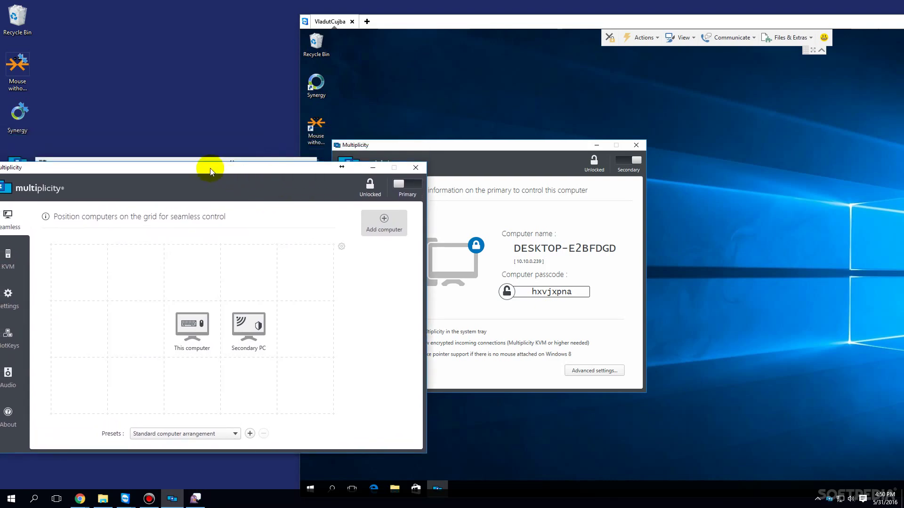
pyautogui.moveTo(210, 168); pyautogui.dragTo(219, 165)
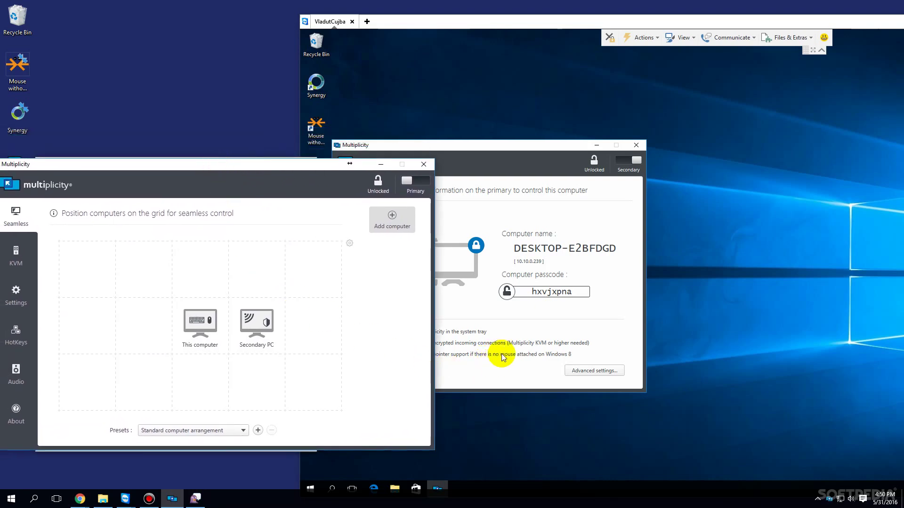
pyautogui.rightClick(371, 77)
pyautogui.press('Escape')
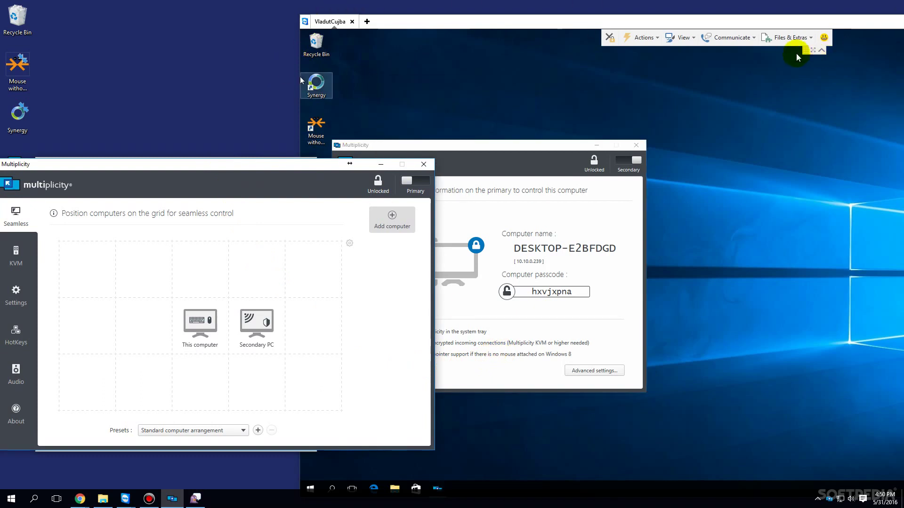
pyautogui.rightClick(141, 39)
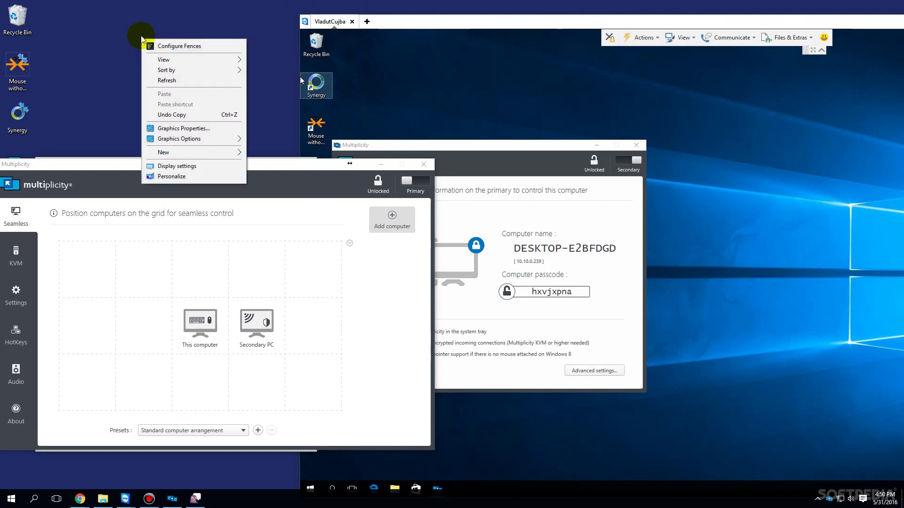
pyautogui.click(143, 24)
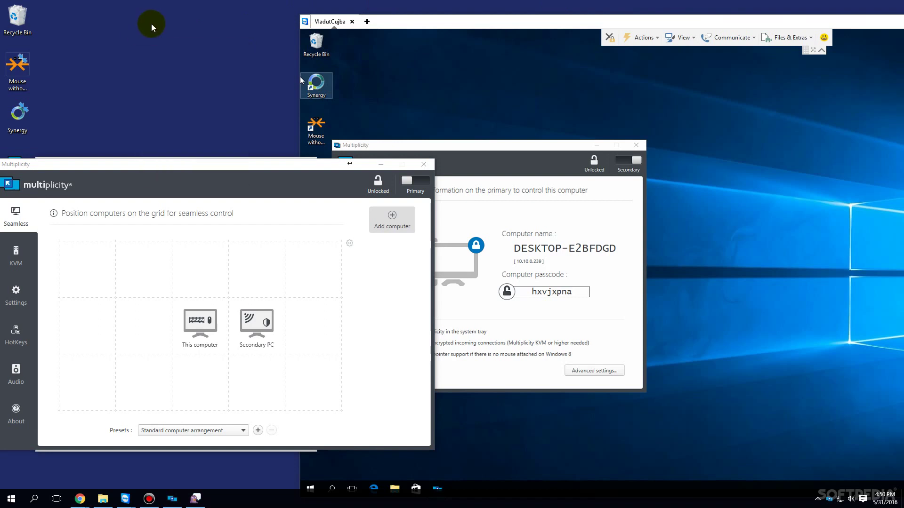
pyautogui.rightClick(465, 65)
pyautogui.click(453, 64)
pyautogui.moveTo(452, 64); pyautogui.dragTo(552, 98)
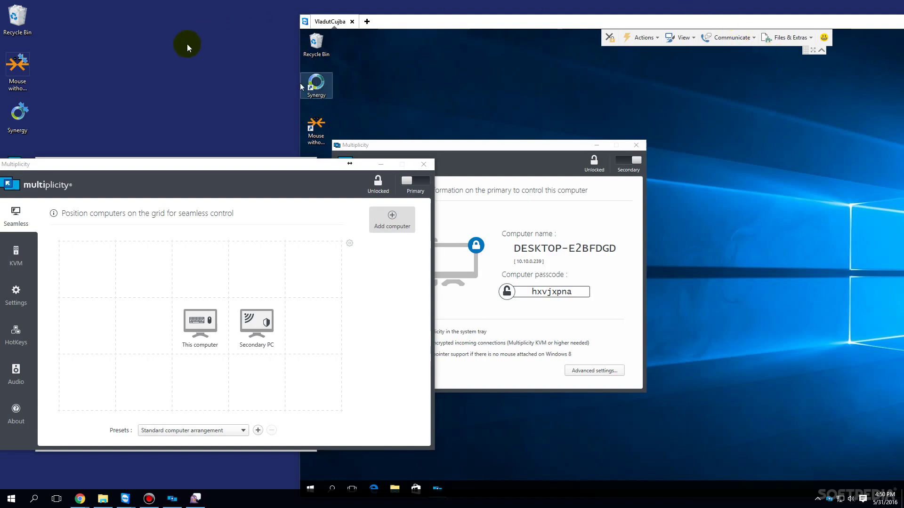